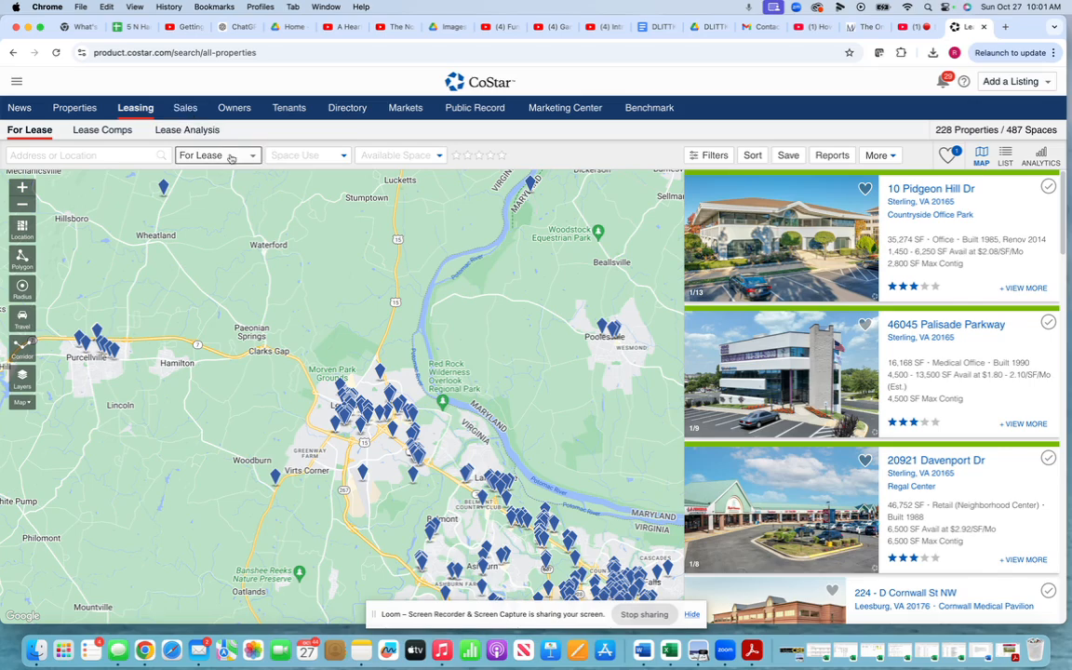
- Filter the lease search to Office space with 1,000–1,500 SF available and pan toward Ashburn
click(307, 155)
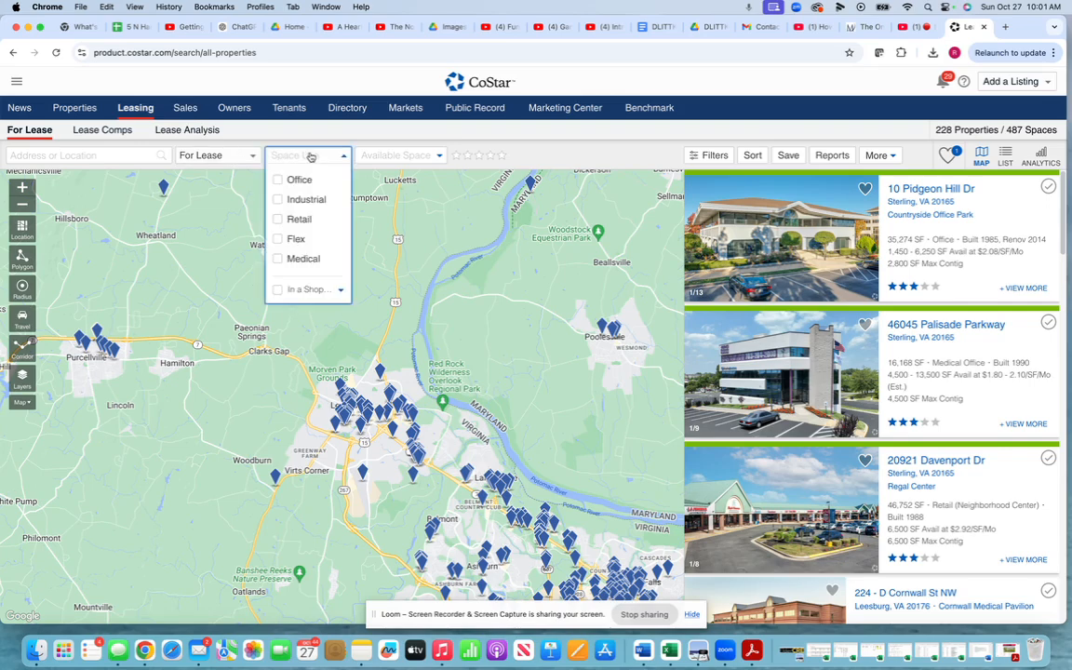
click(289, 180)
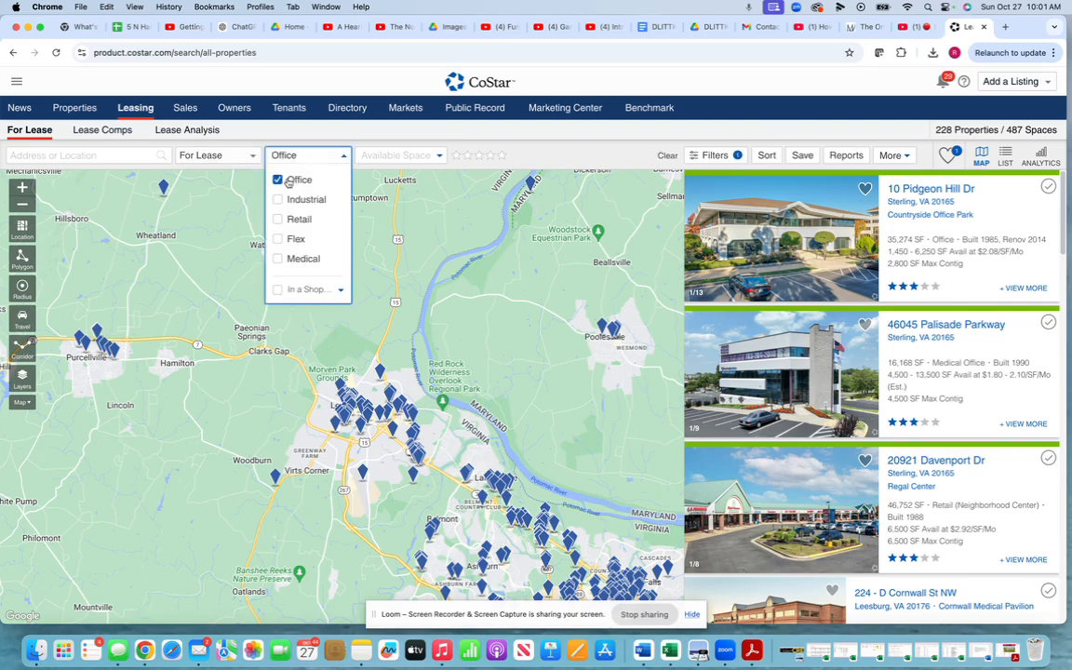
click(395, 157)
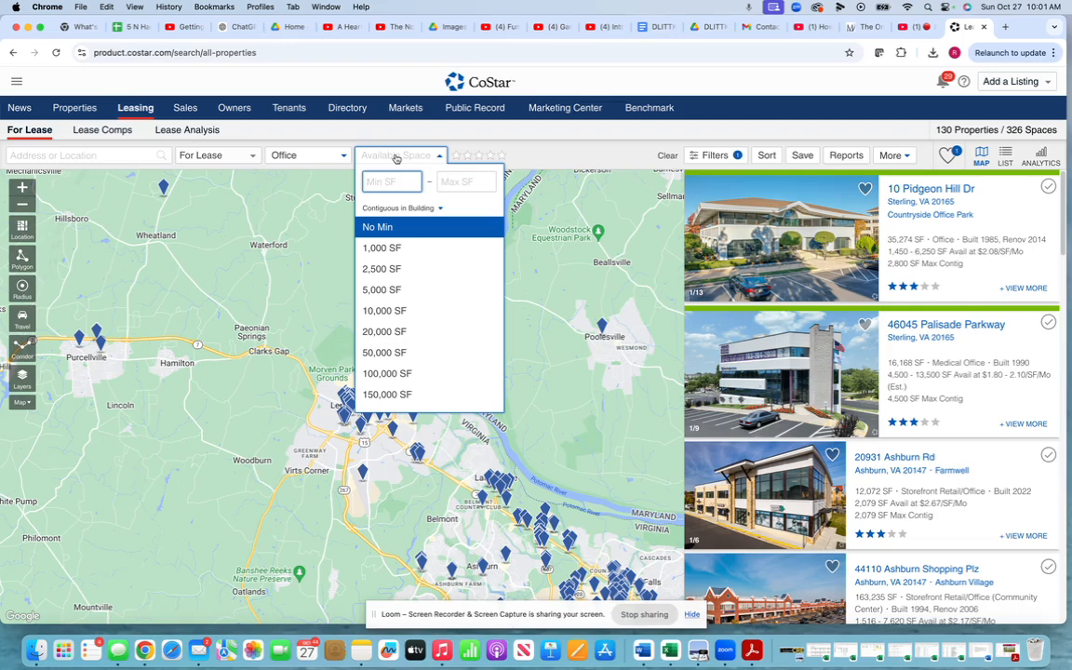
click(382, 247)
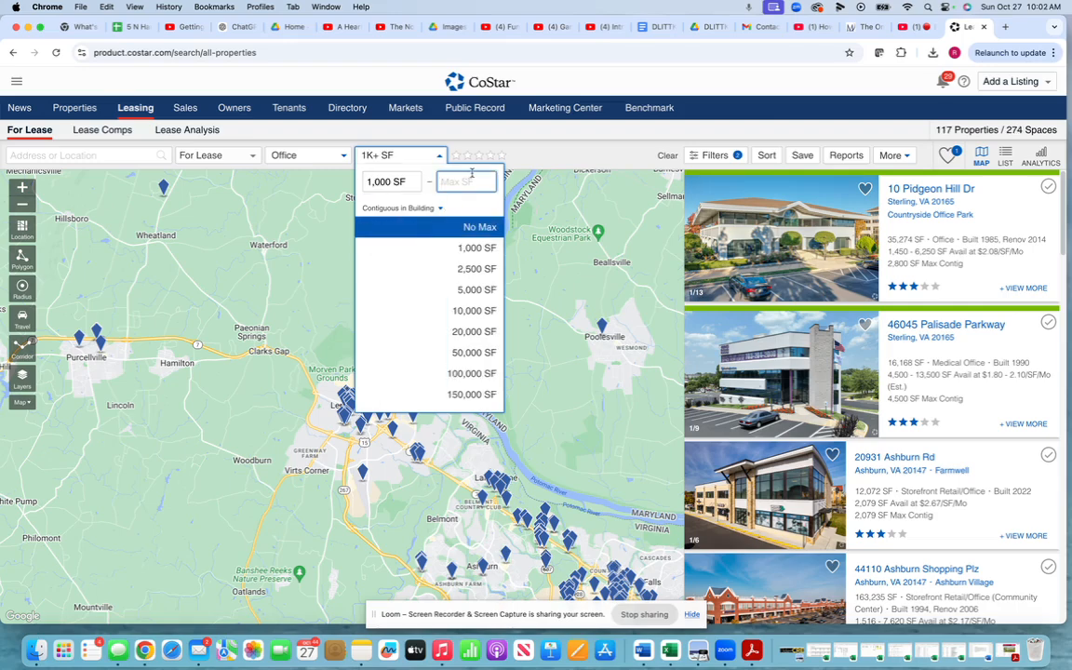
text(150)
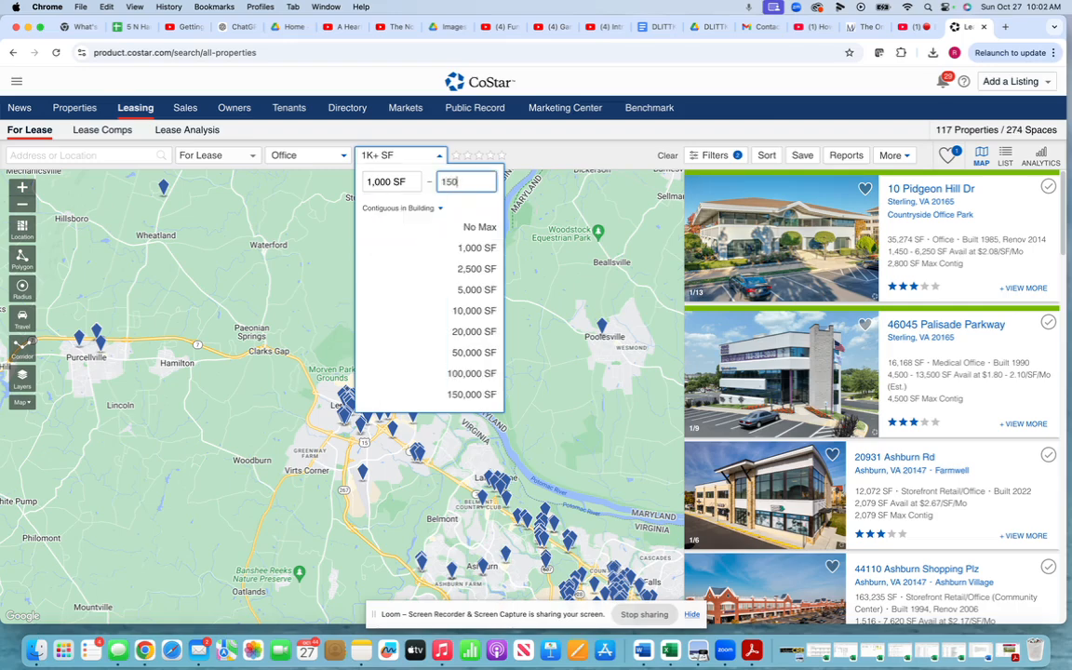
text(0)
click(517, 223)
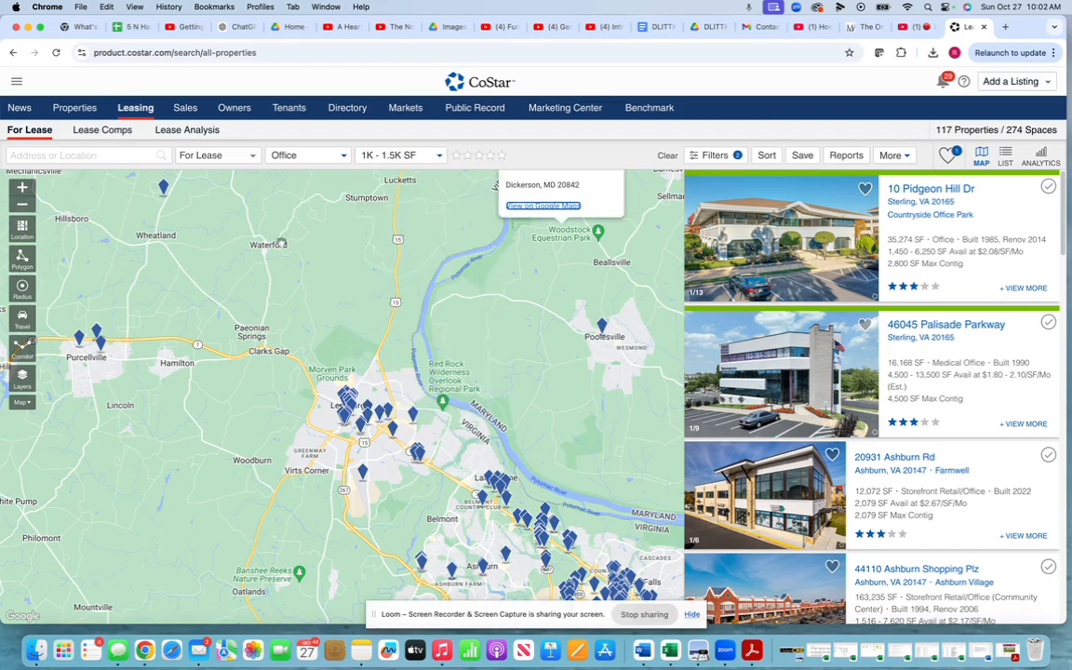
drag(239, 385, 135, 171)
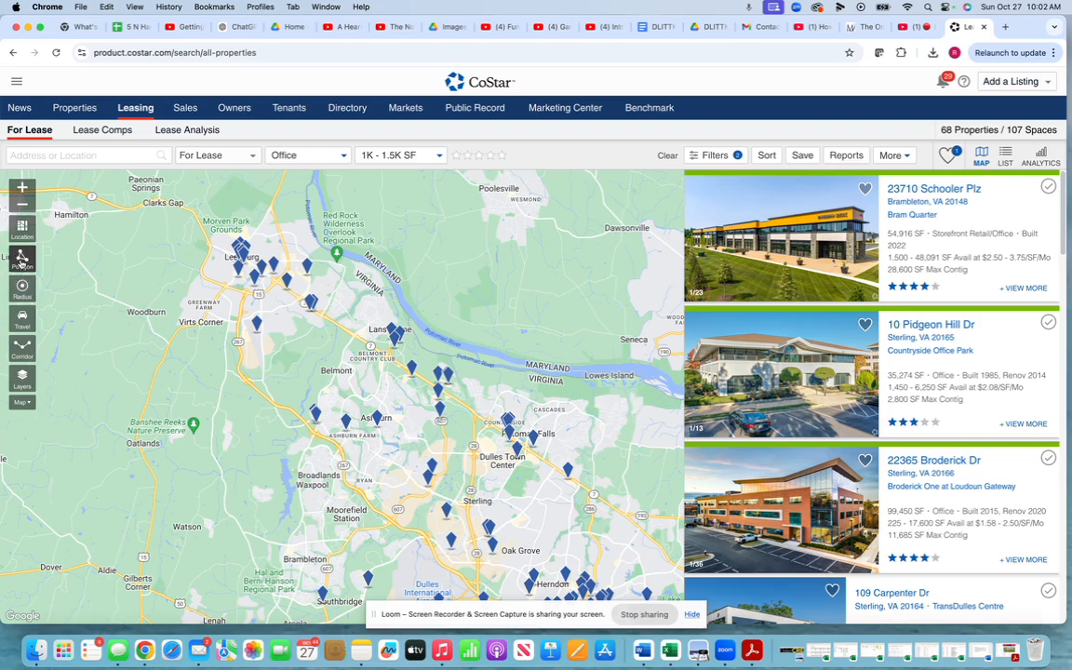
- Draw a polygon search area around Leesburg, Ashburn and Potomac Falls and close it
click(22, 258)
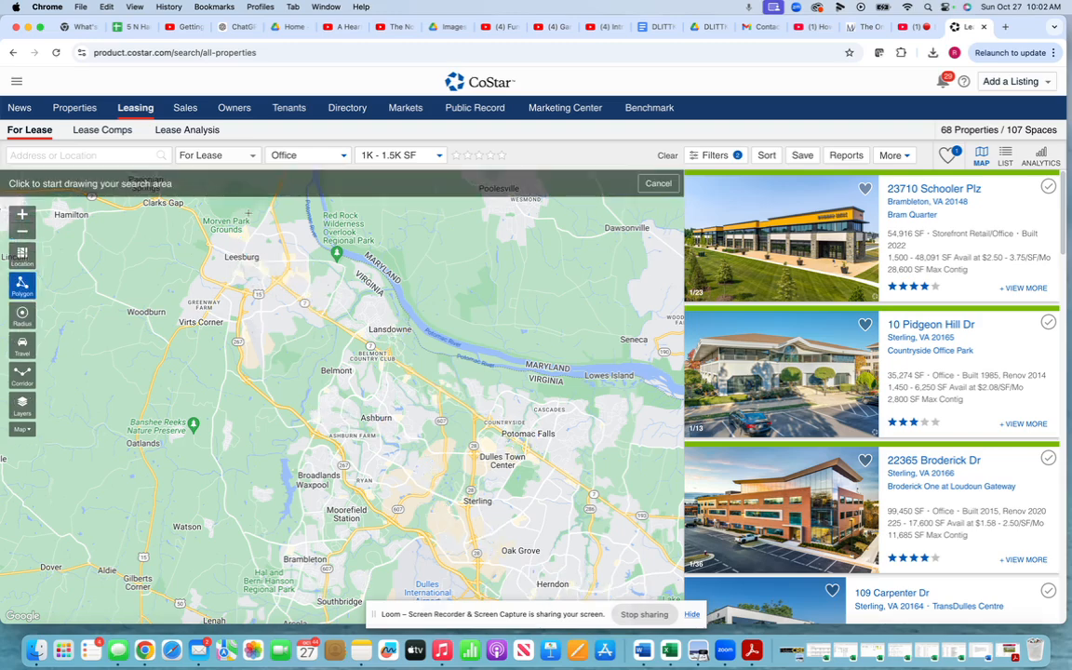
click(247, 213)
click(179, 219)
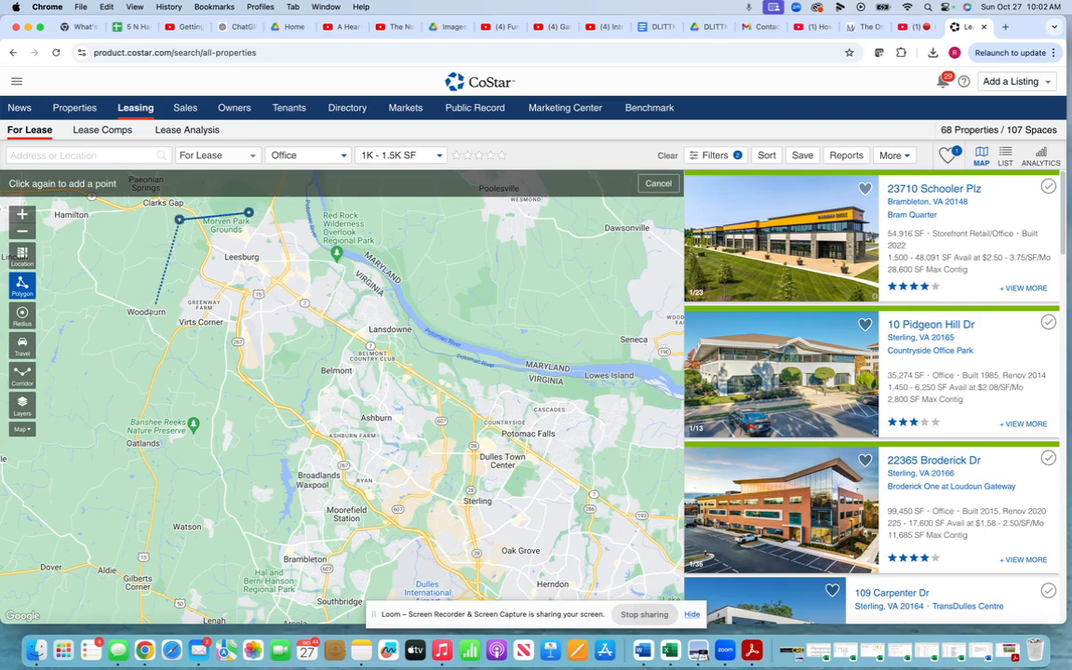
click(146, 323)
click(230, 383)
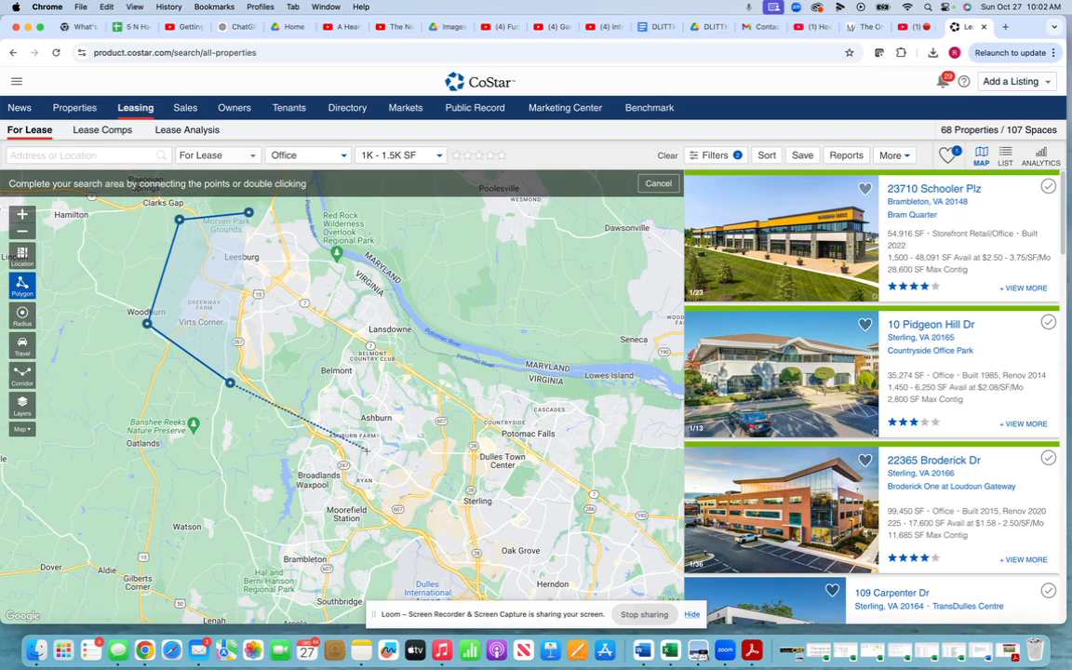
click(382, 454)
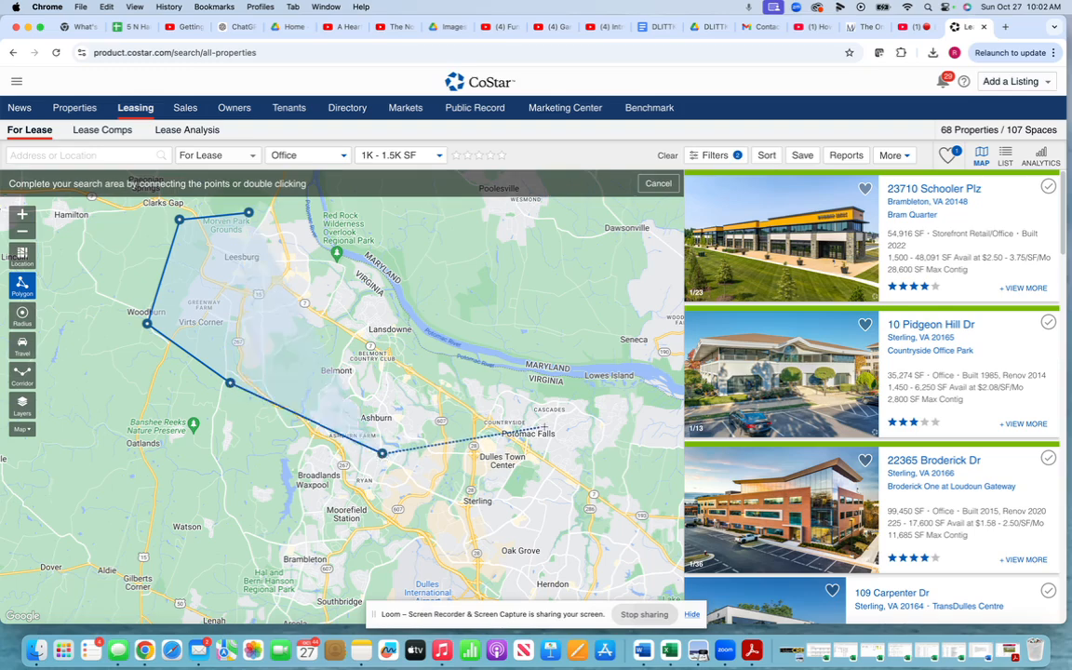
click(514, 422)
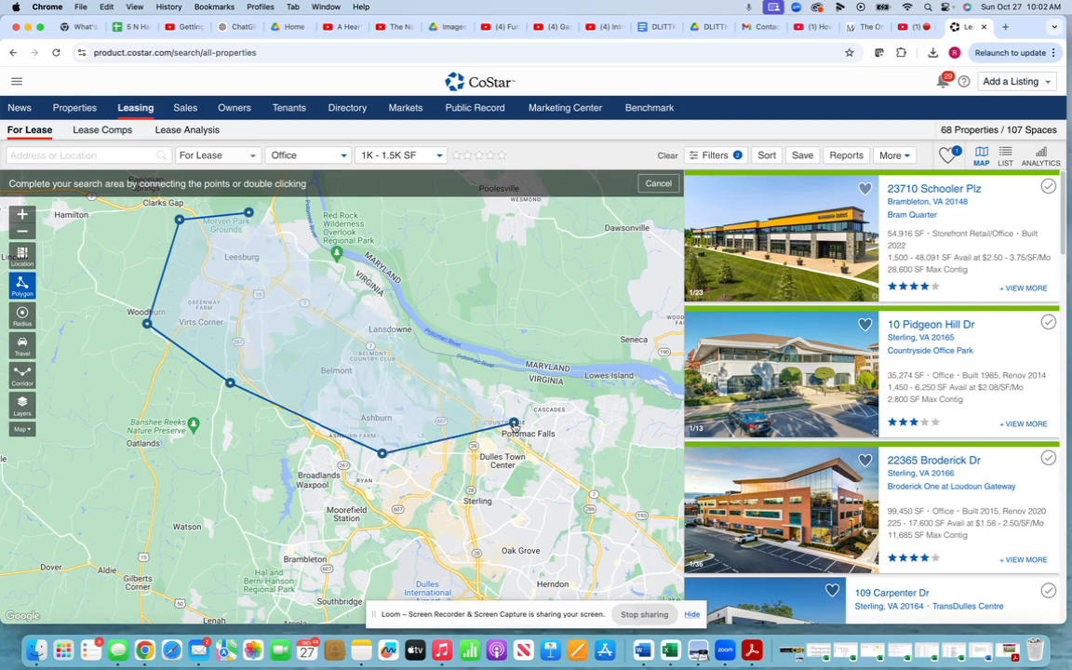
click(511, 355)
click(288, 209)
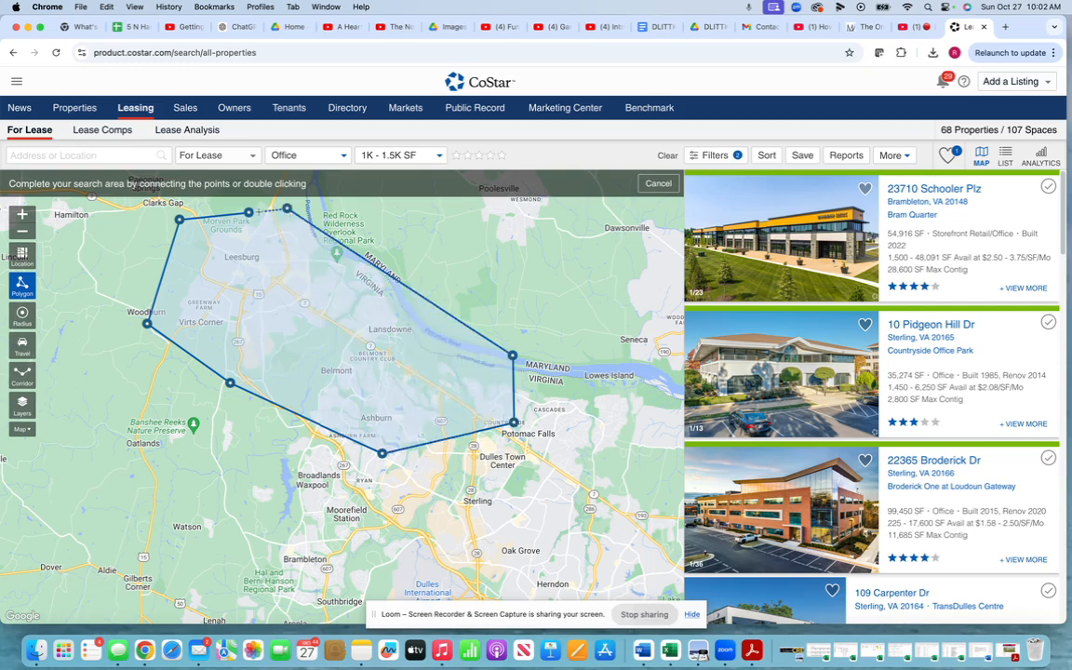
click(249, 213)
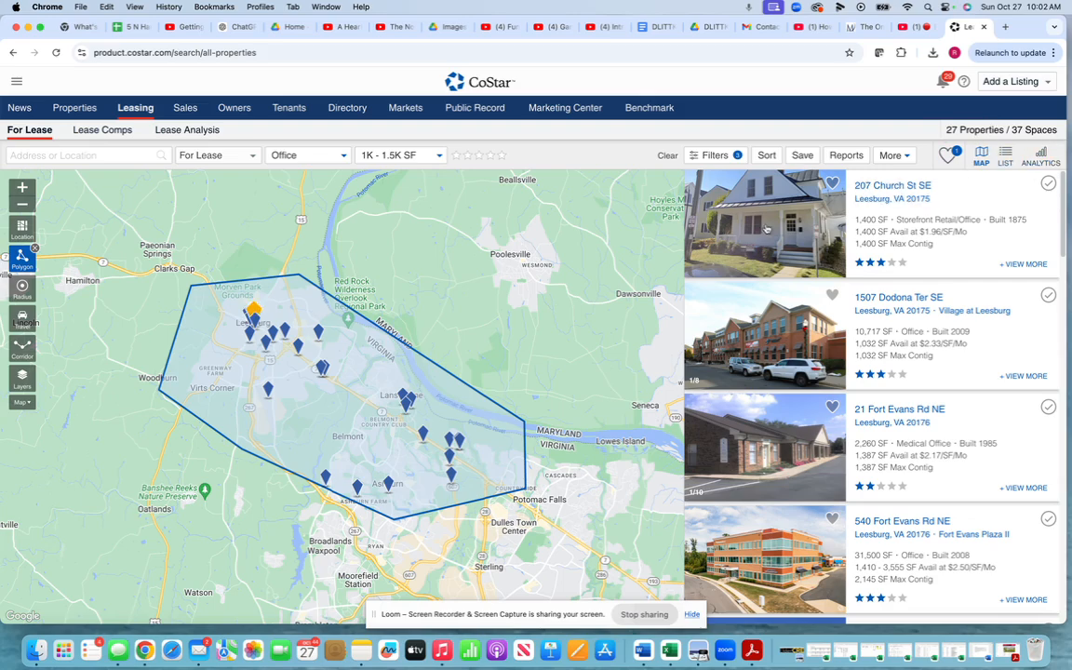
- In the full filters, restrict the property type to Office
click(711, 156)
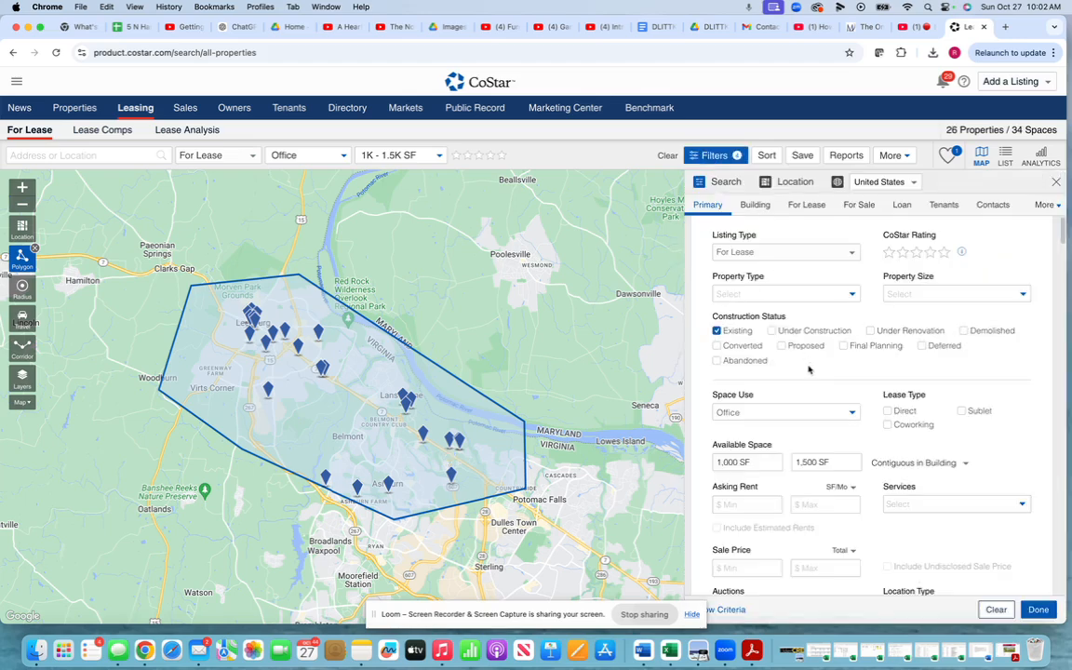
click(793, 293)
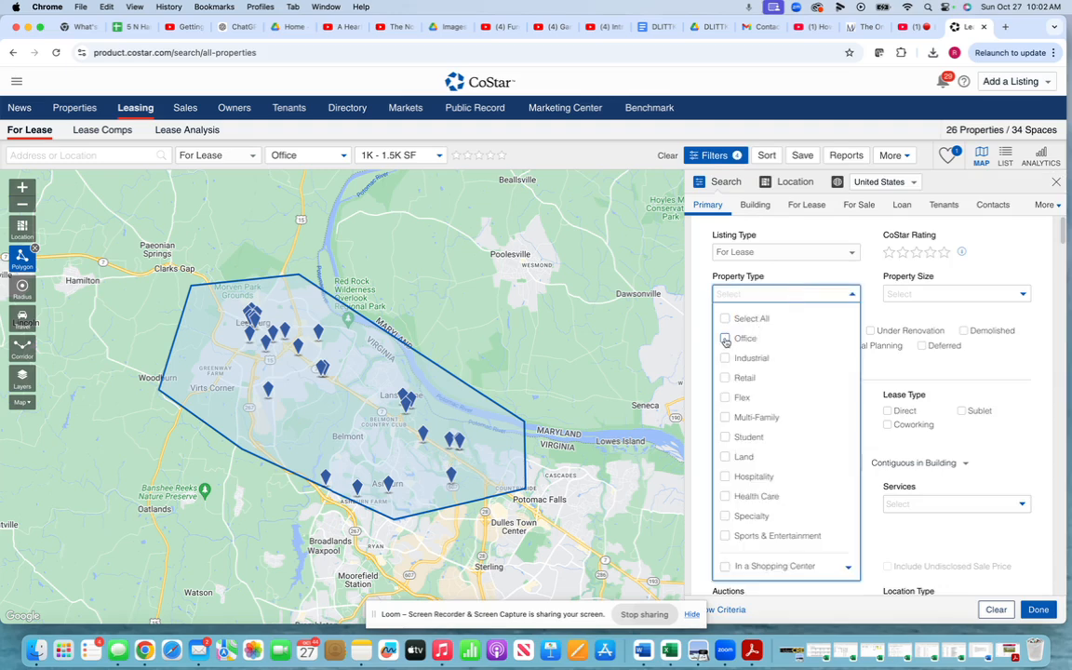
click(724, 339)
click(898, 349)
scroll(916, 373, down, 2)
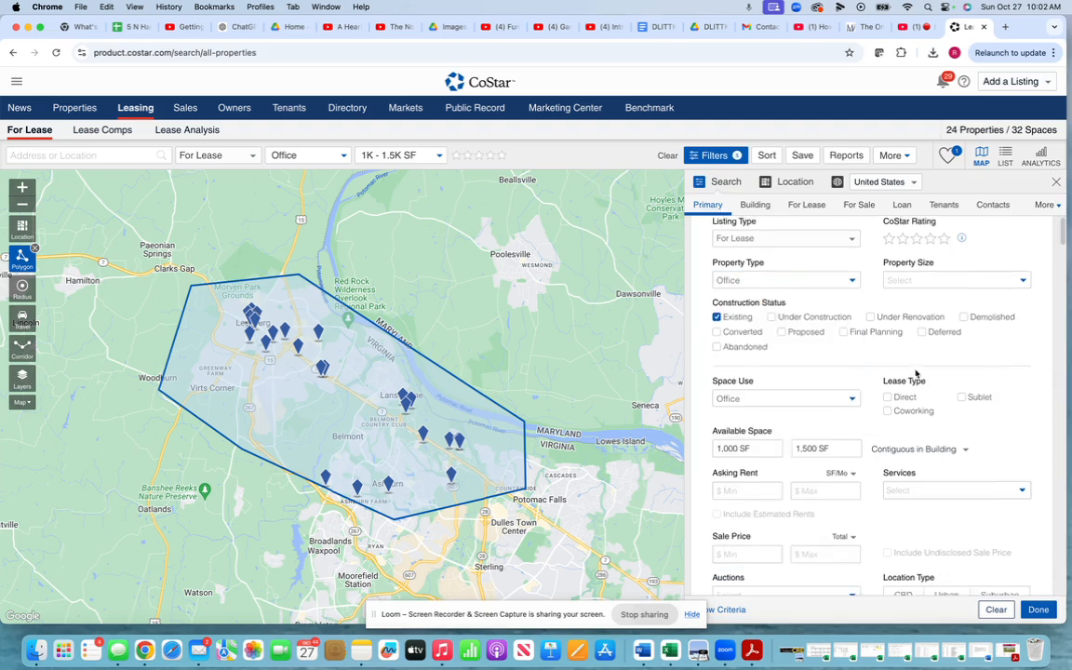
scroll(916, 373, down, 3)
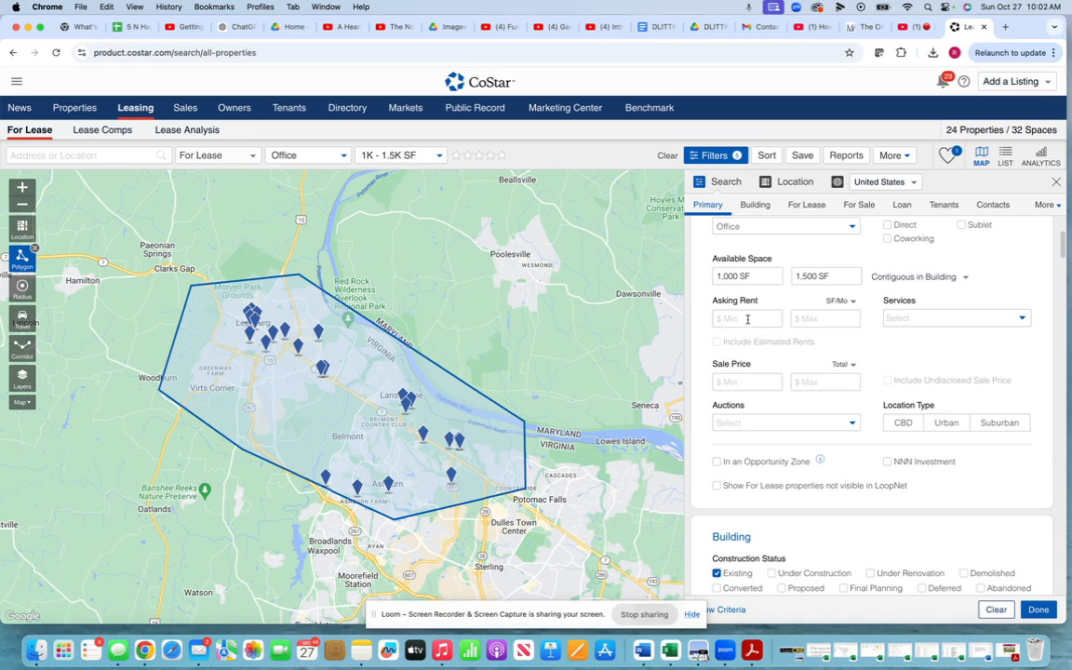
- Set a Total Monthly asking rent range of 2,500 to 3,000 and apply the filters
click(747, 319)
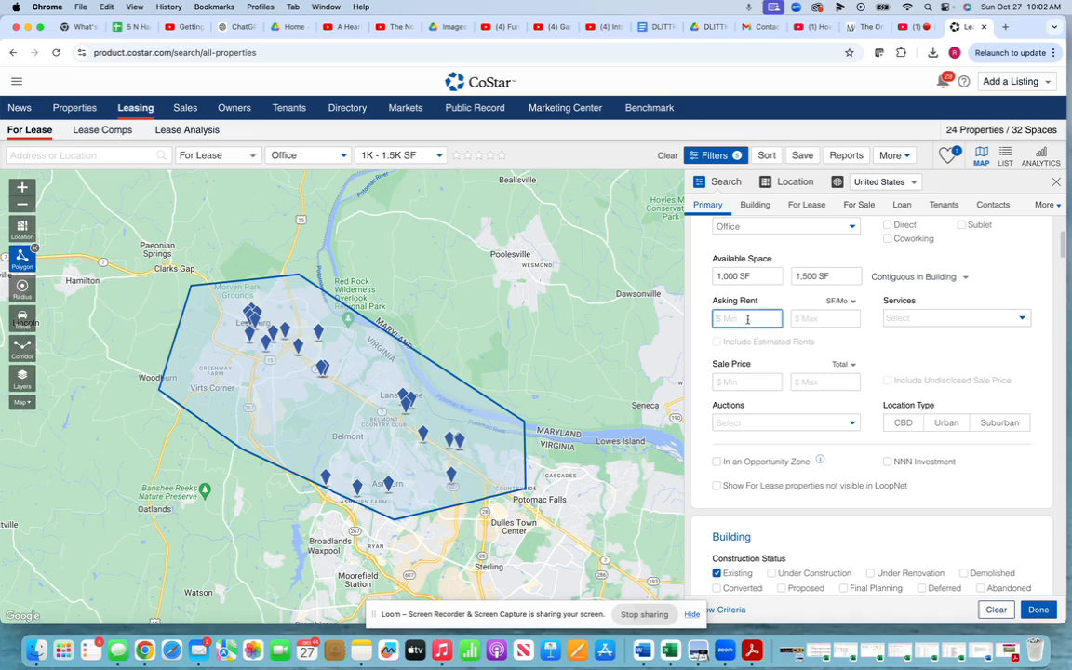
click(852, 302)
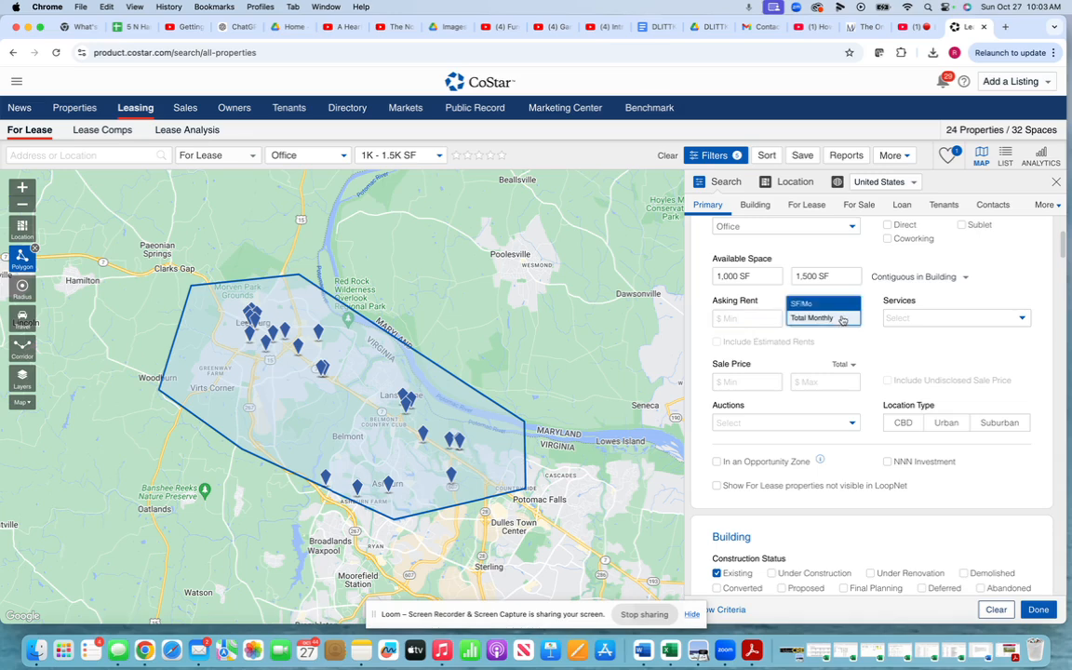
click(840, 320)
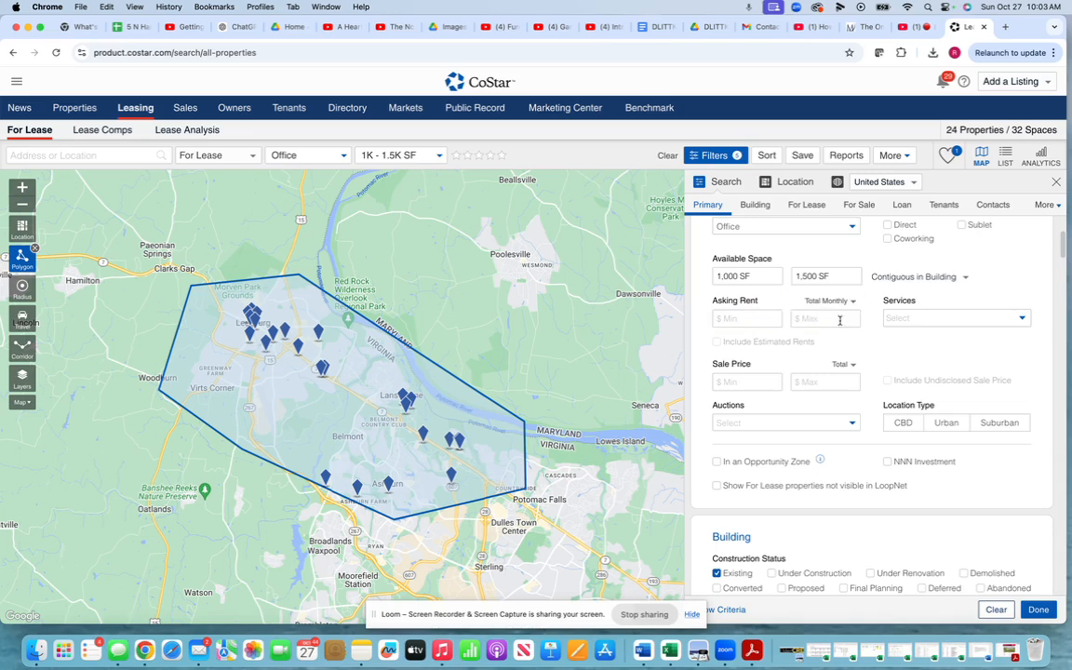
click(757, 321)
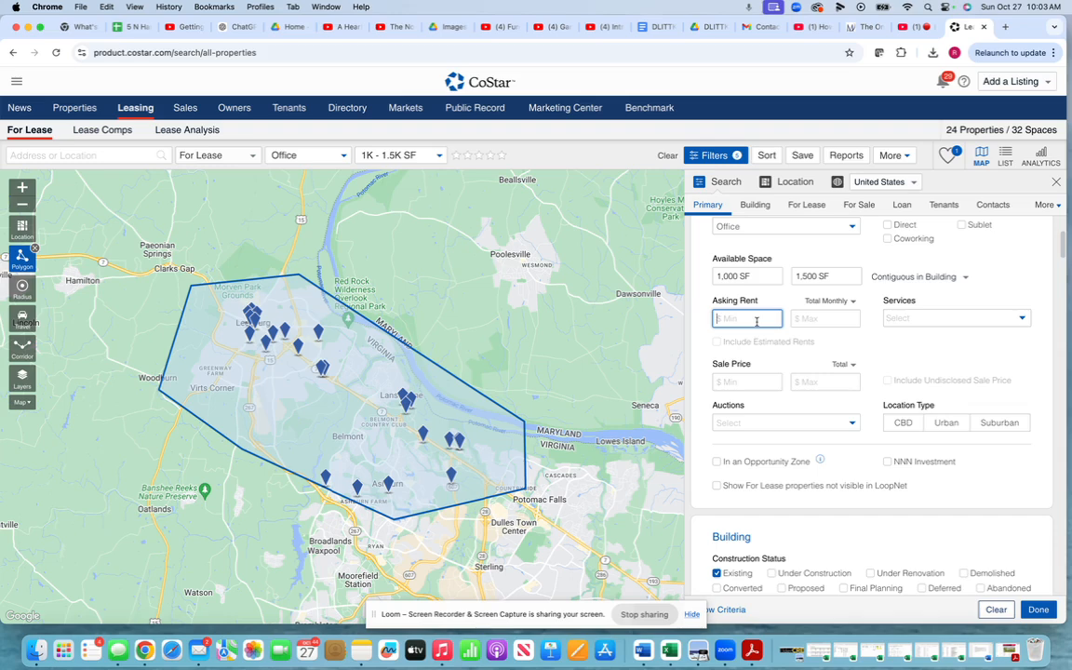
text(2,500)
click(808, 321)
text(3,0)
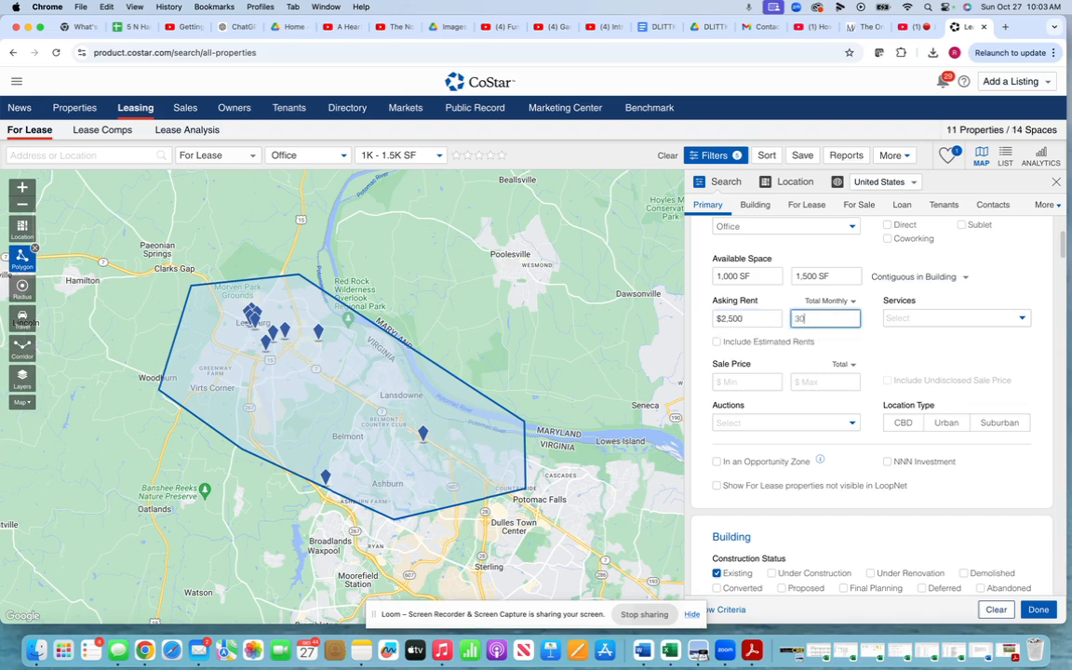
text(00)
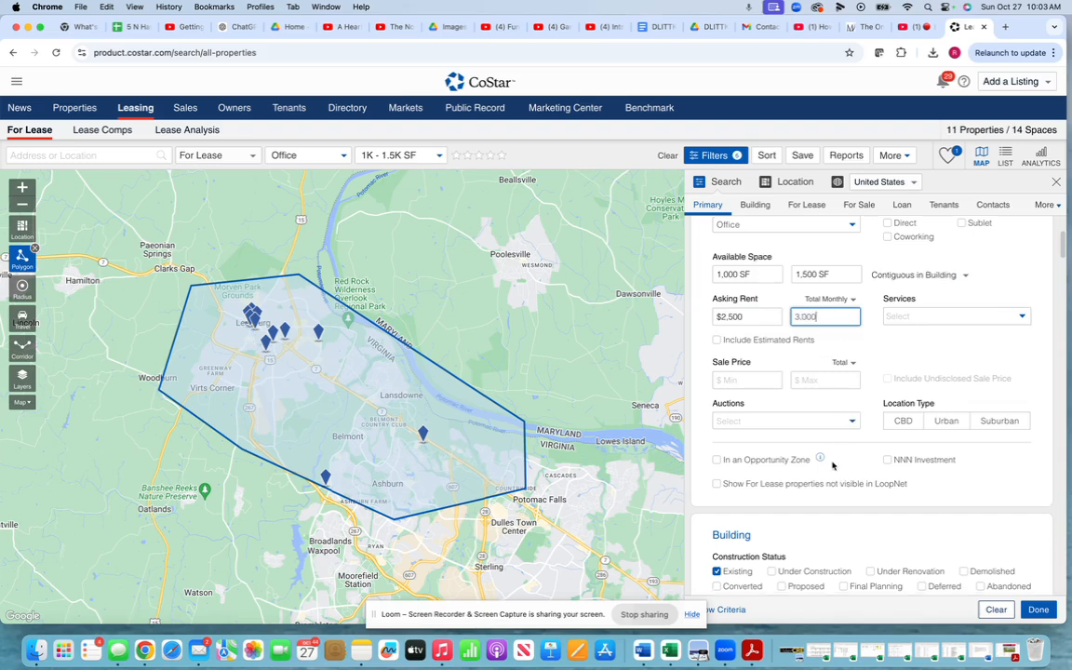
scroll(828, 460, down, 2)
scroll(833, 465, down, 3)
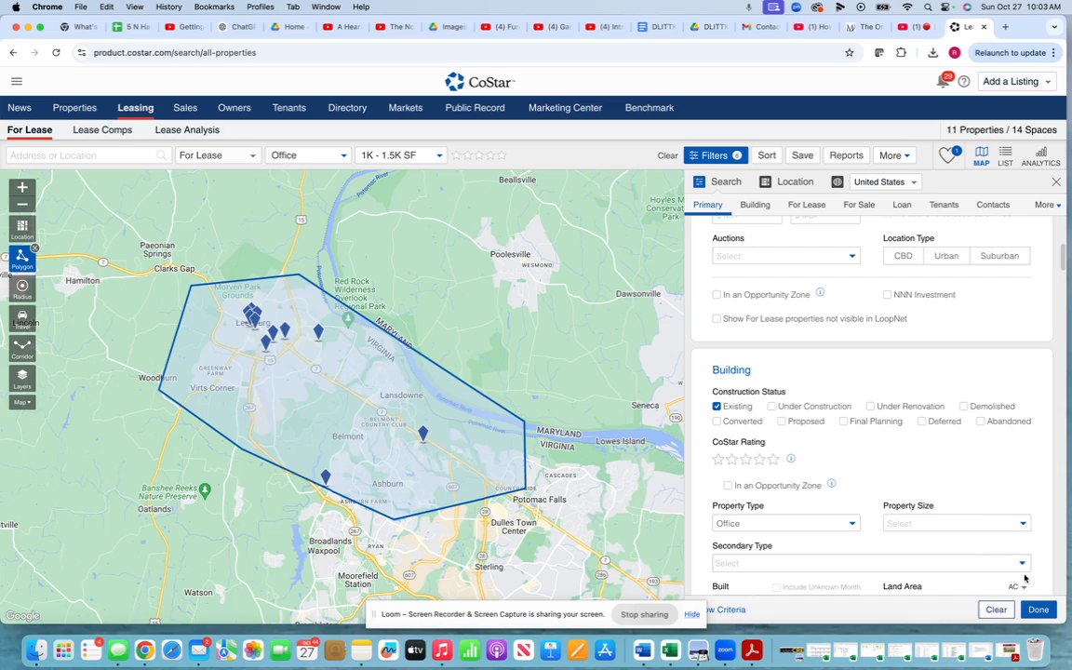
click(1044, 612)
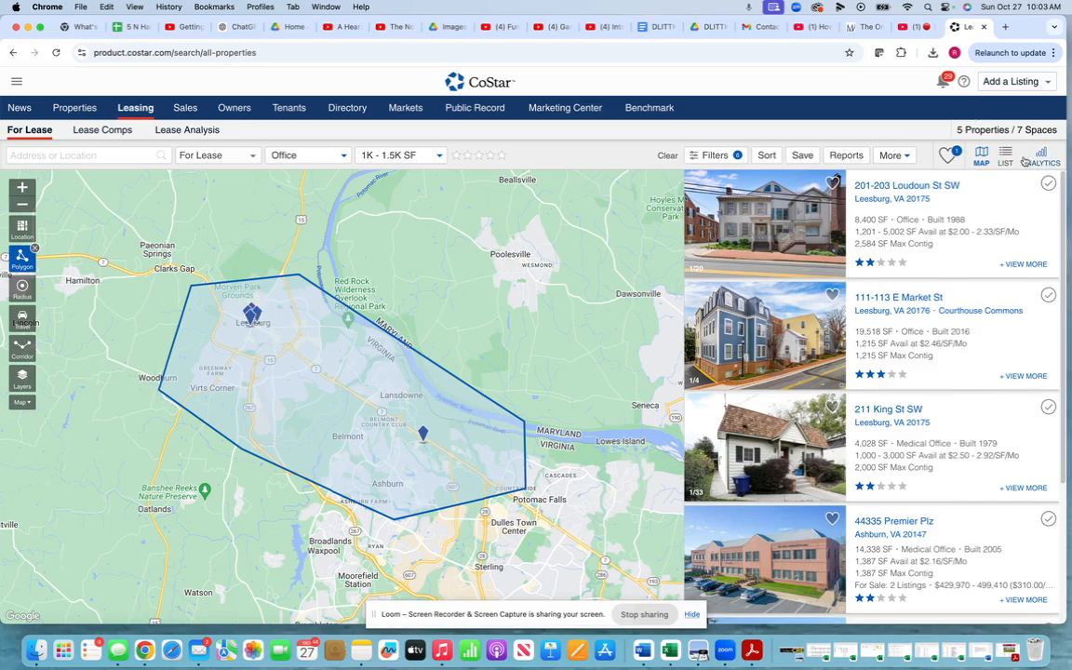
scroll(956, 324, down, 2)
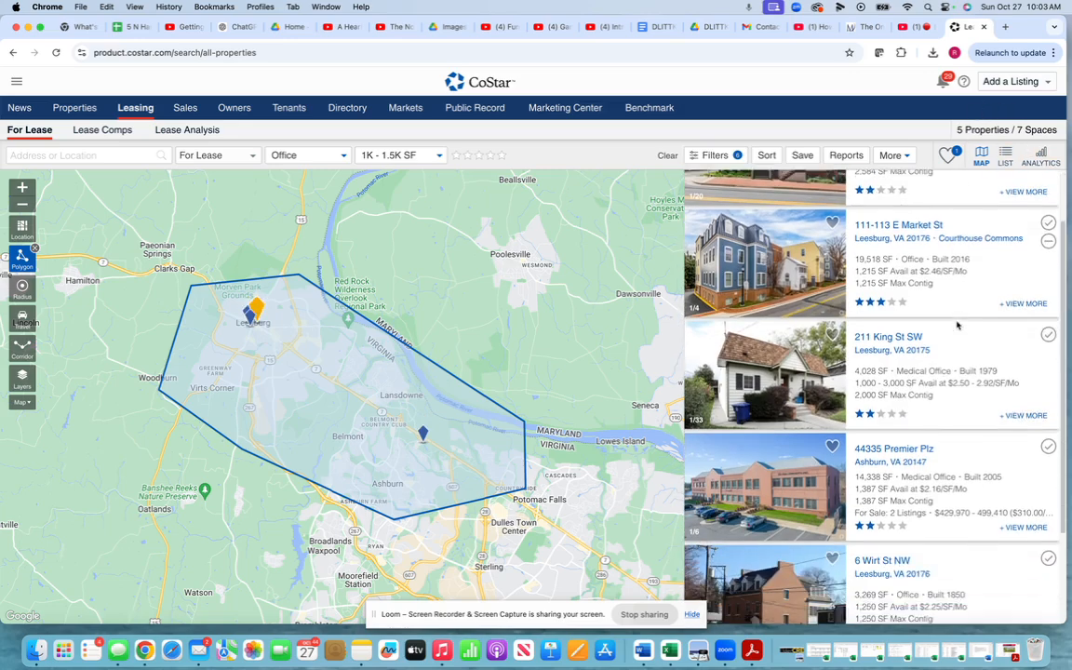
click(1048, 337)
scroll(926, 412, down, 3)
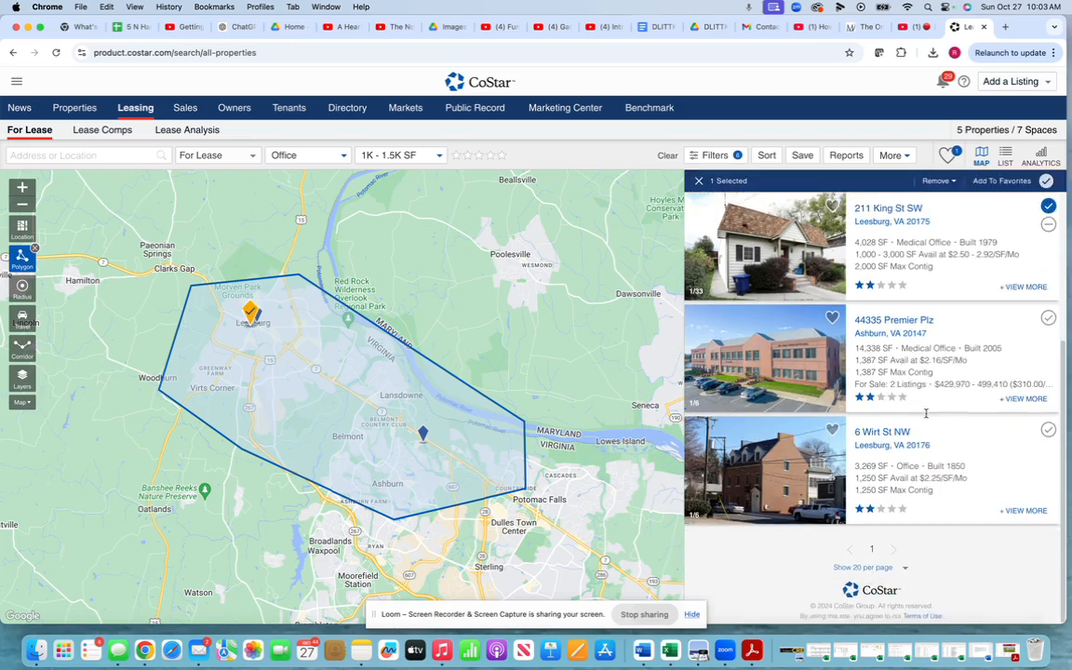
click(937, 180)
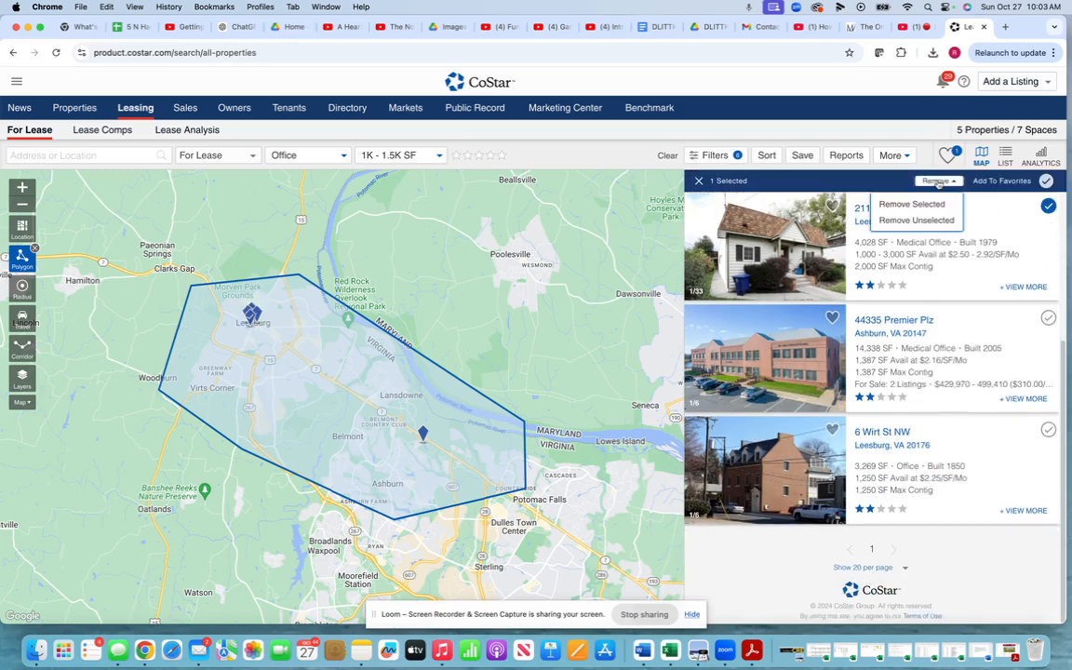
click(923, 206)
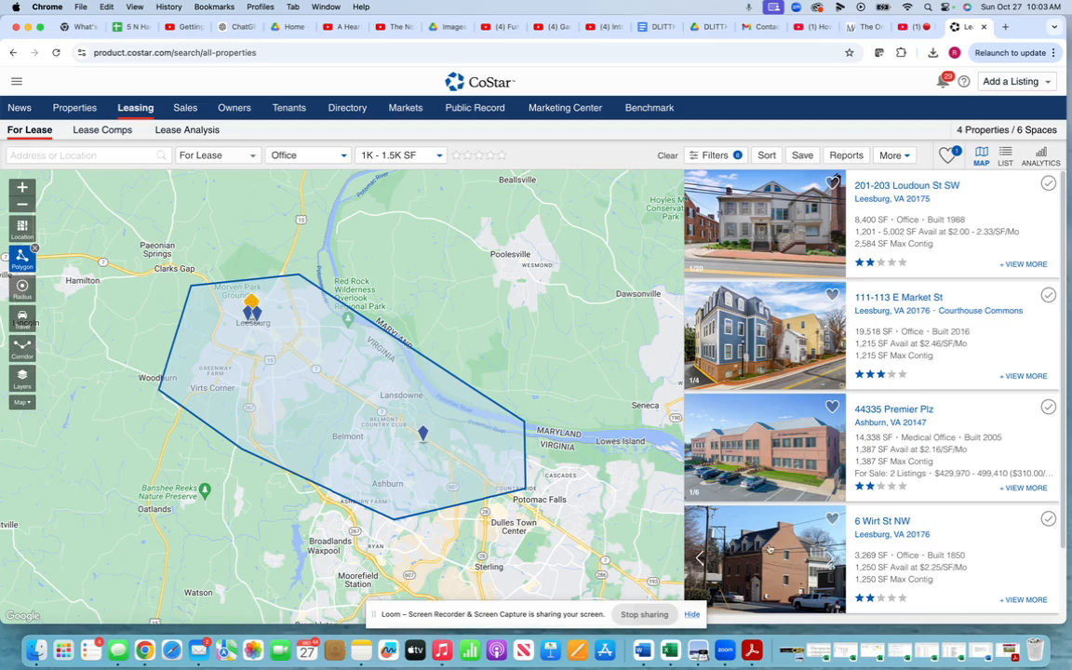
mouse_move(953, 514)
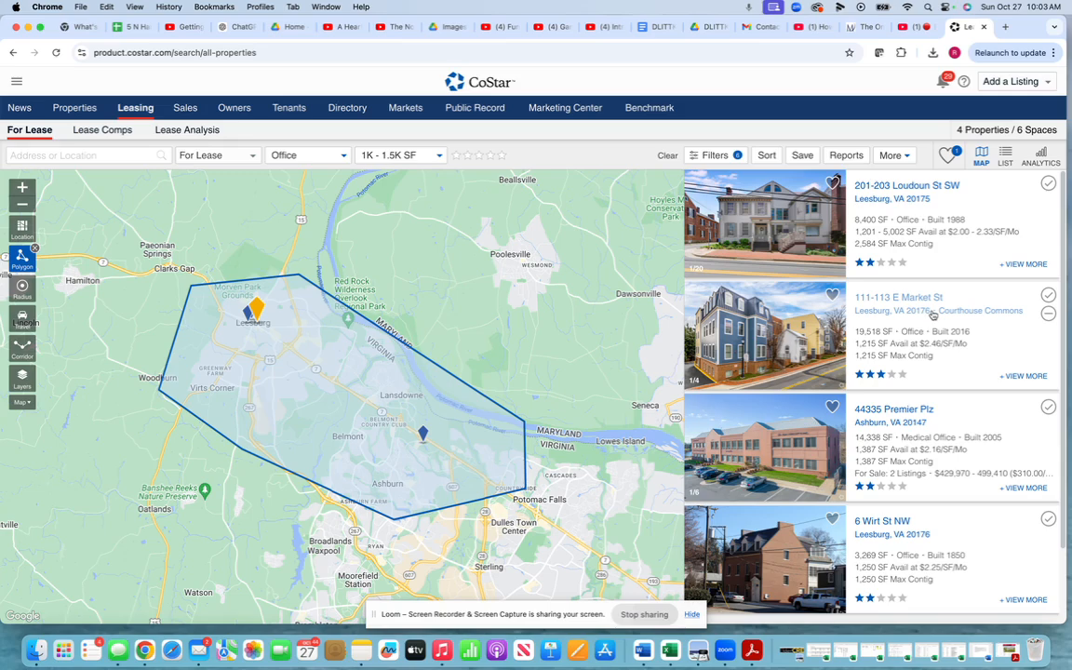
- Search for '20135 Lake view' and add 20135 Lakeview Center Pl to the results
click(893, 156)
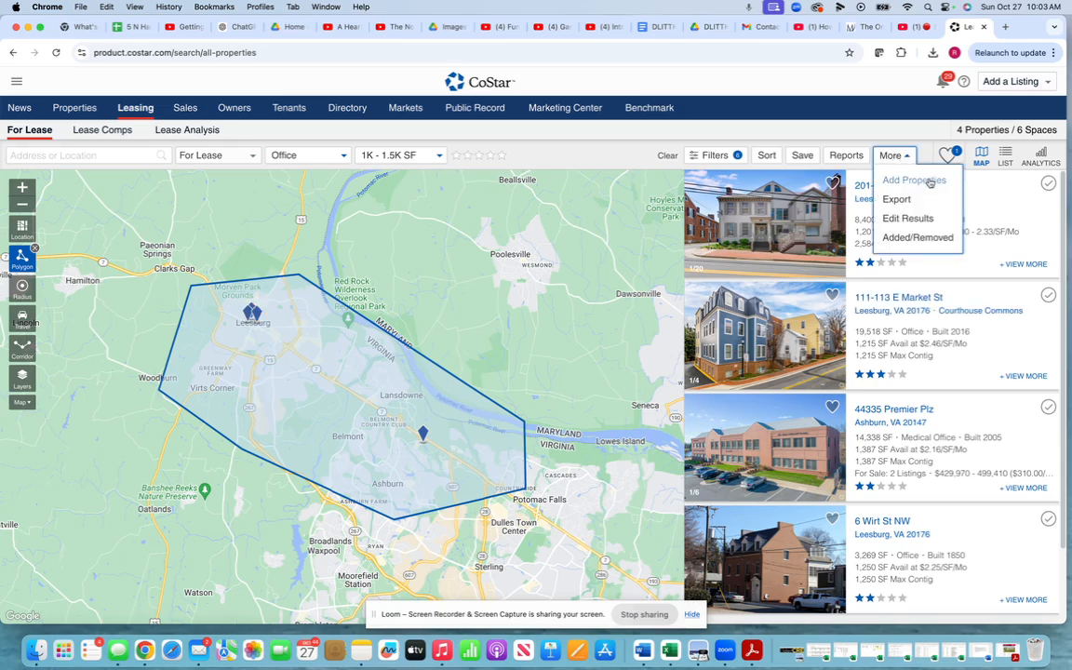
click(916, 181)
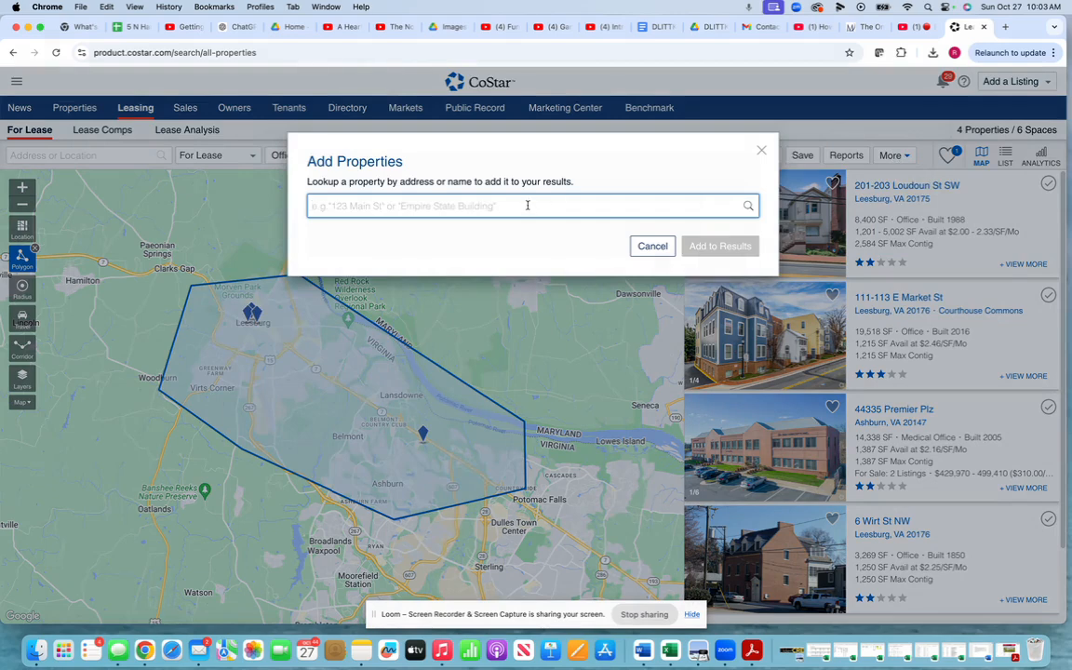
text(201)
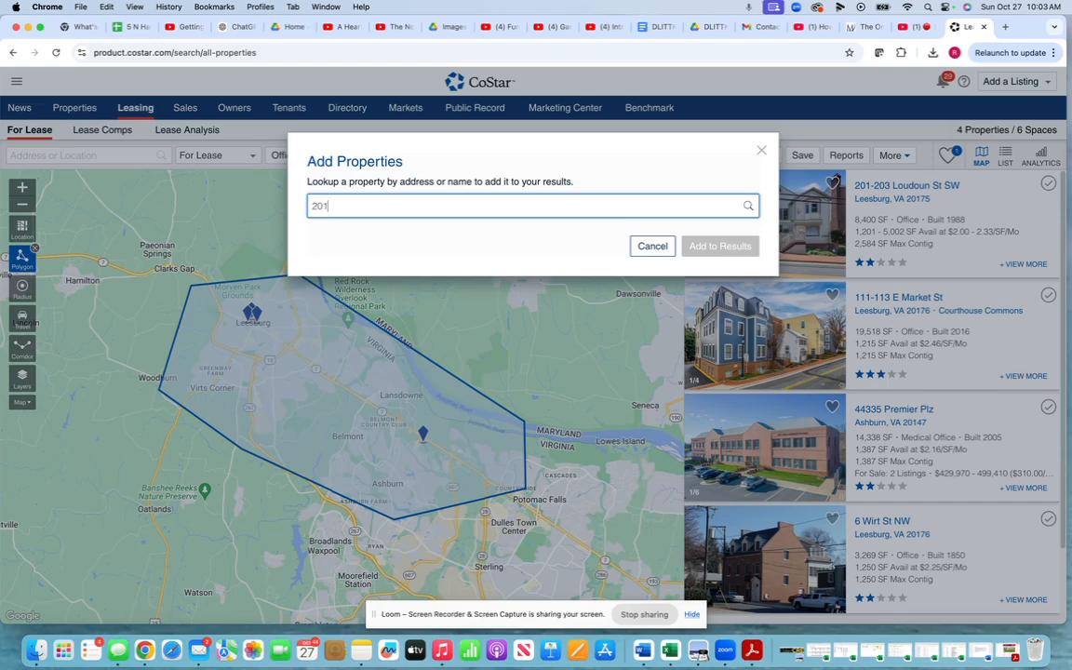
text(35 Lake view)
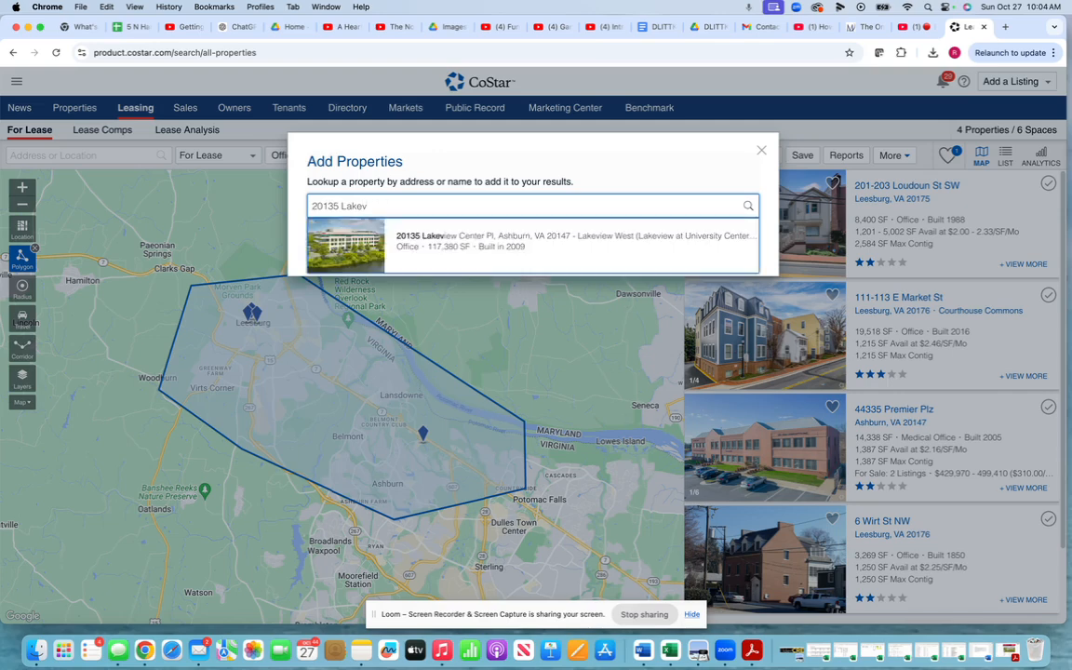
click(479, 236)
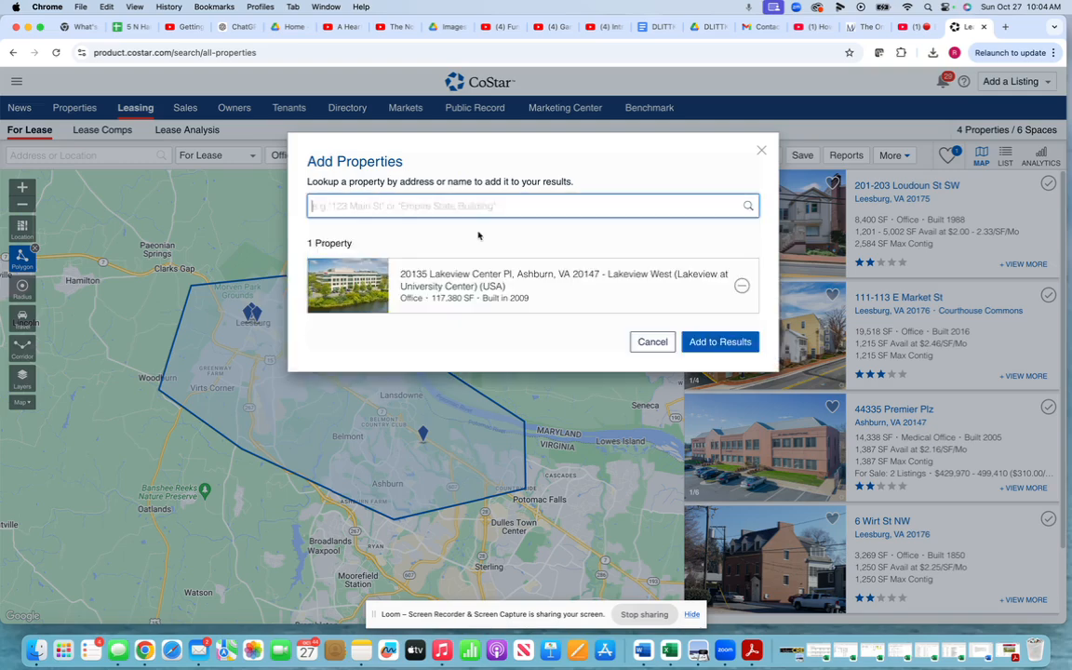
click(720, 342)
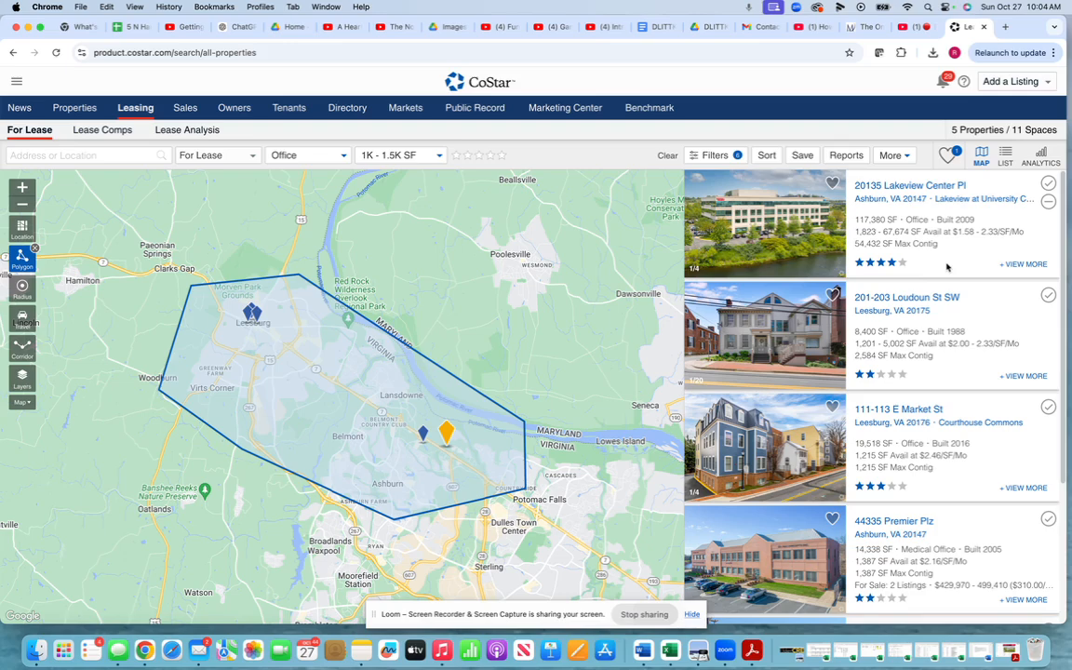
- Choose the Map Report w/Multiple Properties per Page & Photo report and continue
click(848, 156)
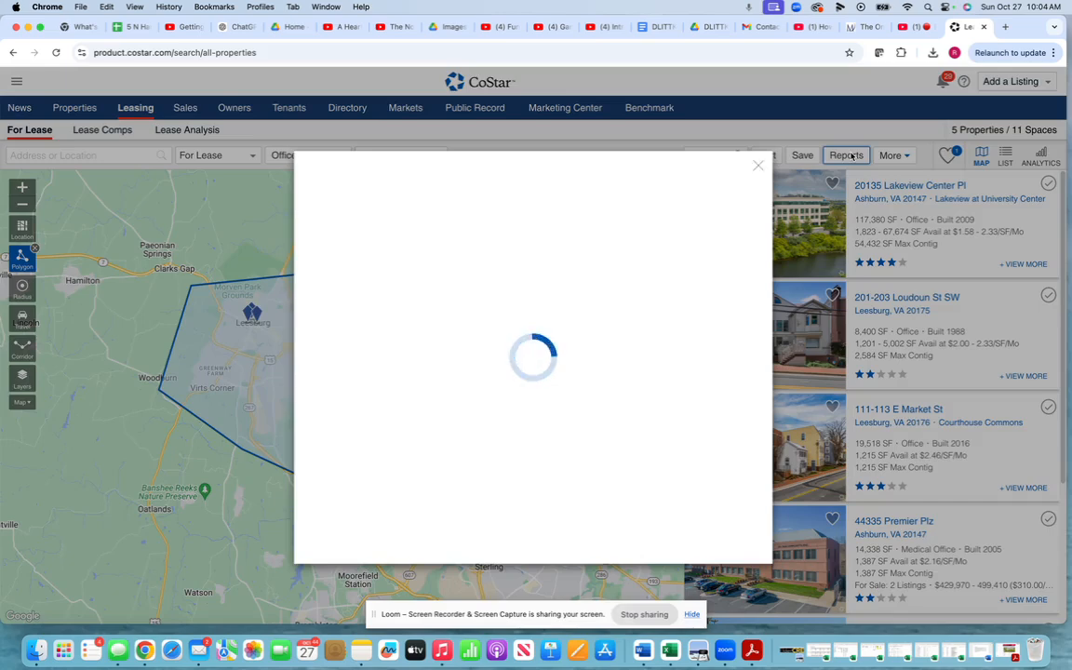
scroll(382, 372, down, 5)
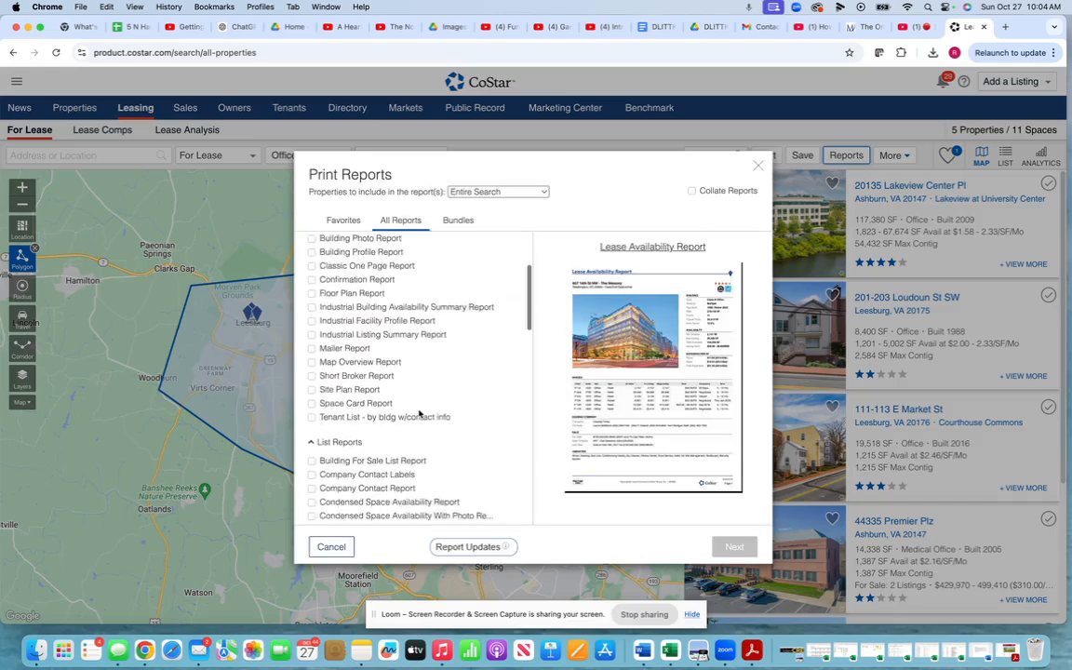
scroll(419, 414, down, 2)
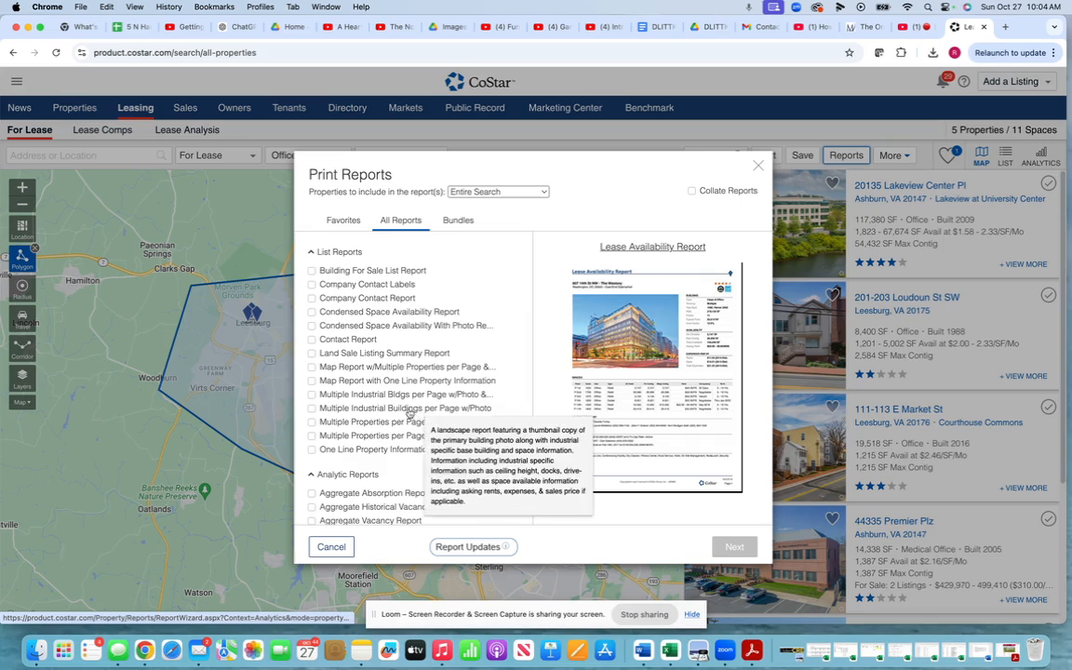
click(312, 366)
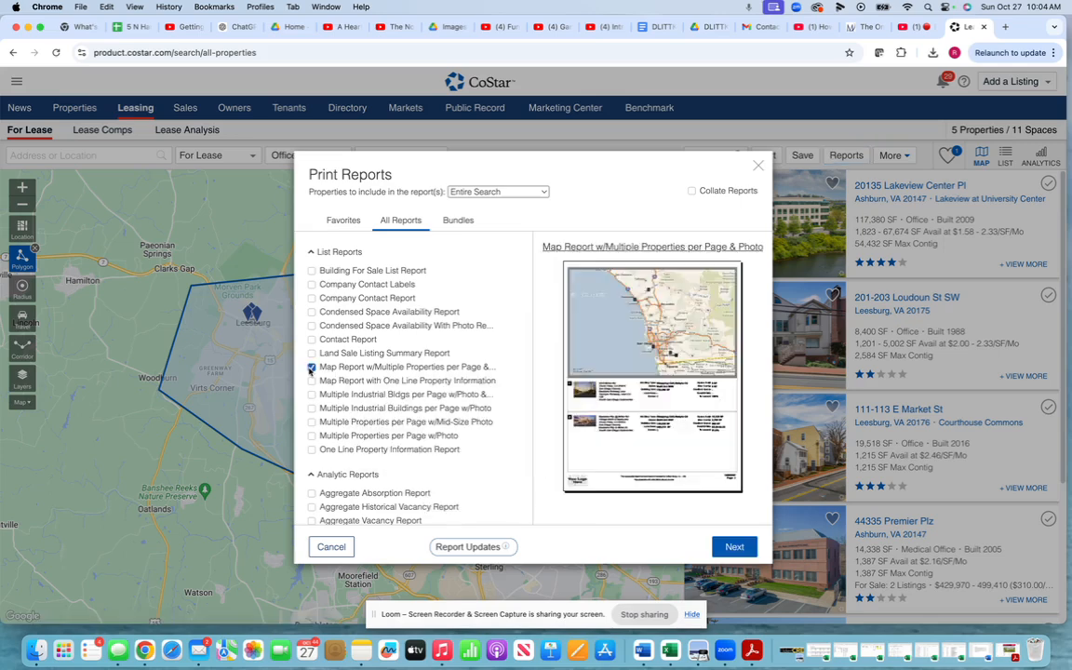
click(734, 548)
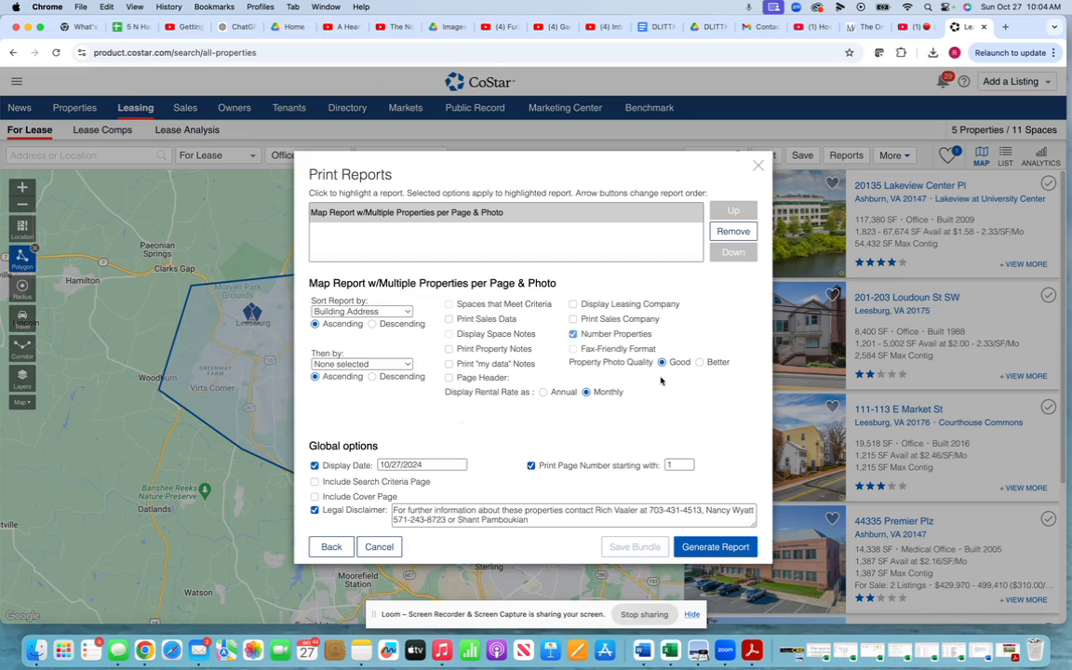
- Add a custom page header reading 'Prepared Exclusively for' followed by the client's name
click(450, 377)
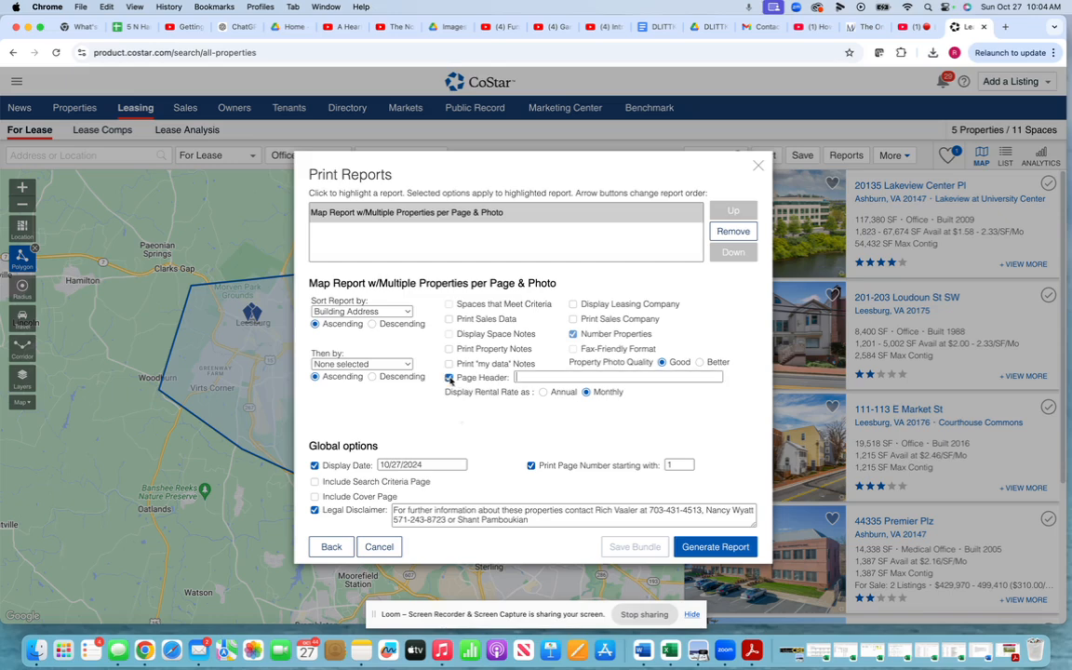
click(623, 377)
text(Pre)
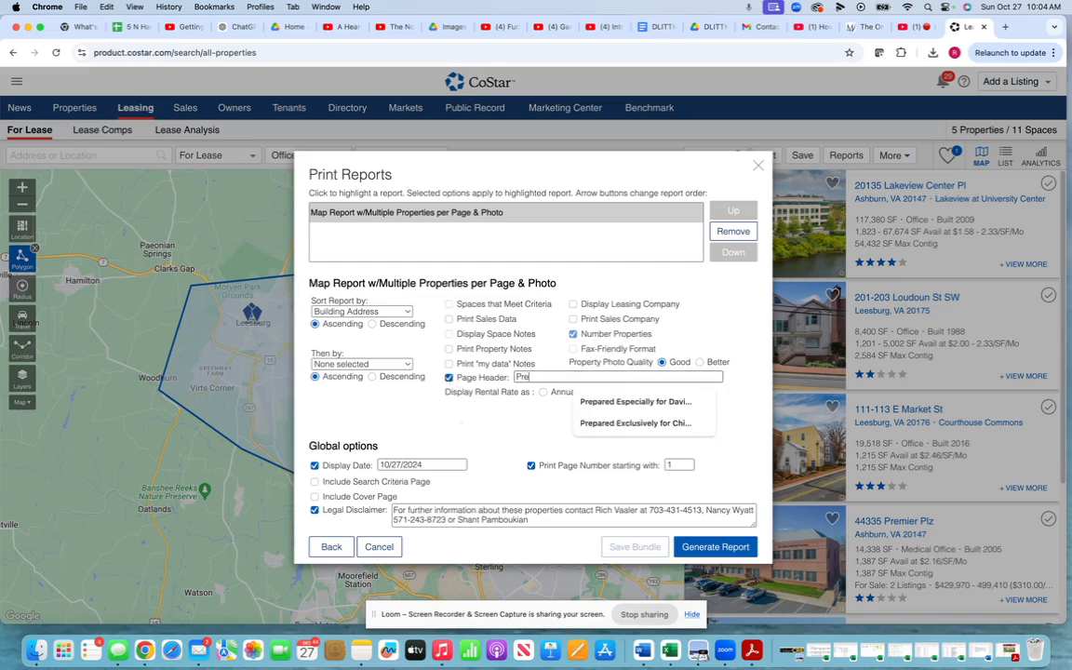
text(pared Exc)
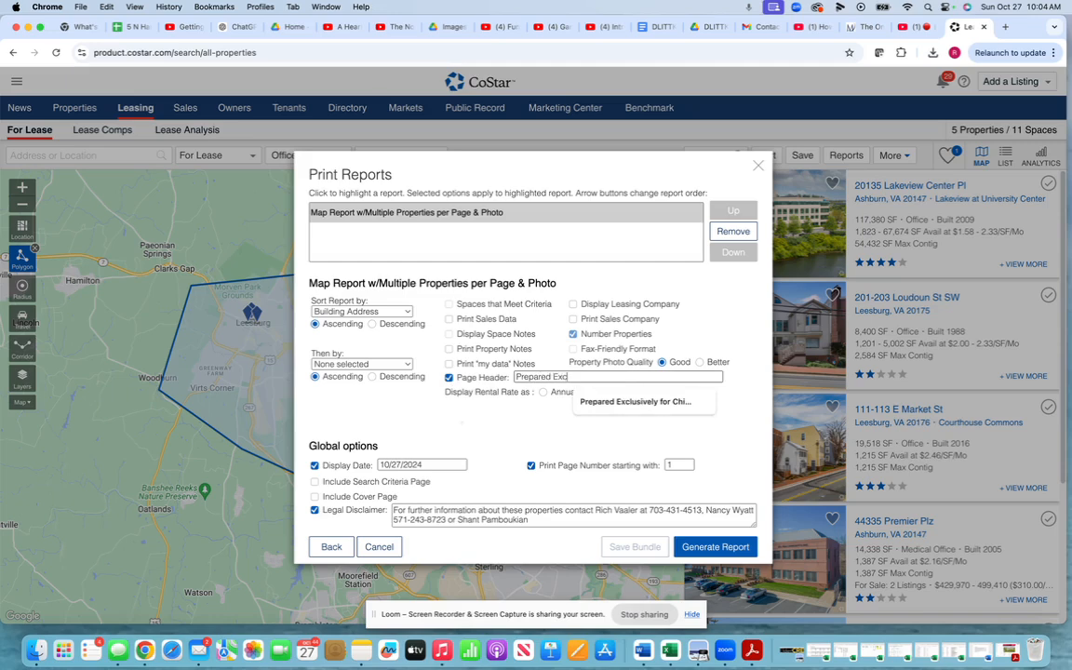
text(lusively foro D)
key(BackSpace)
key(BackSpace)
key(BackSpace)
text(De)
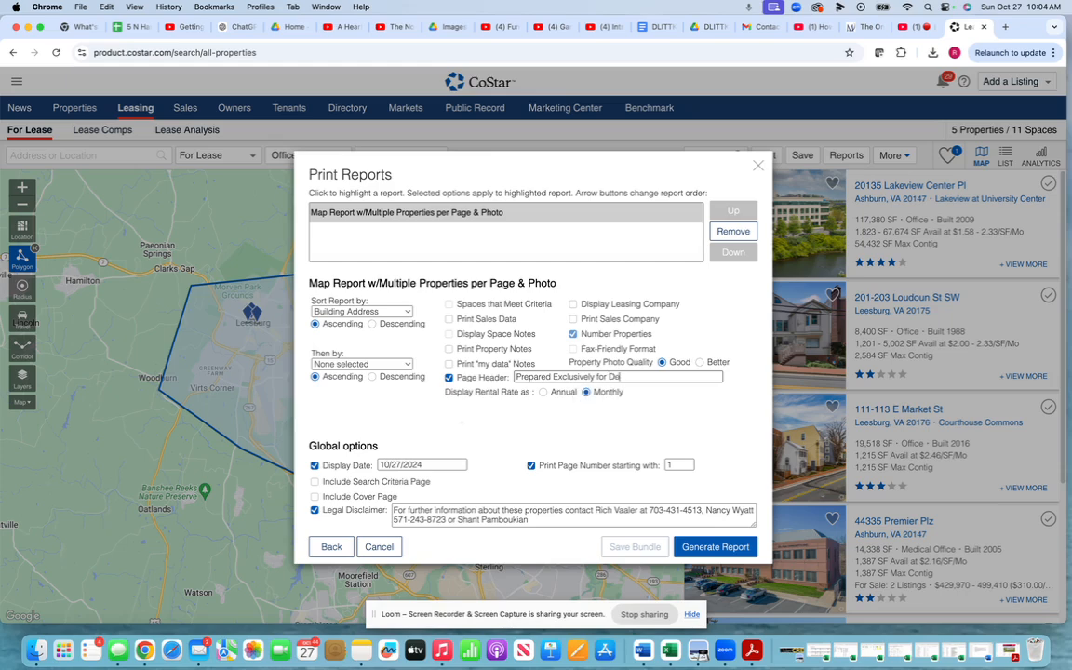
text(nnis B)
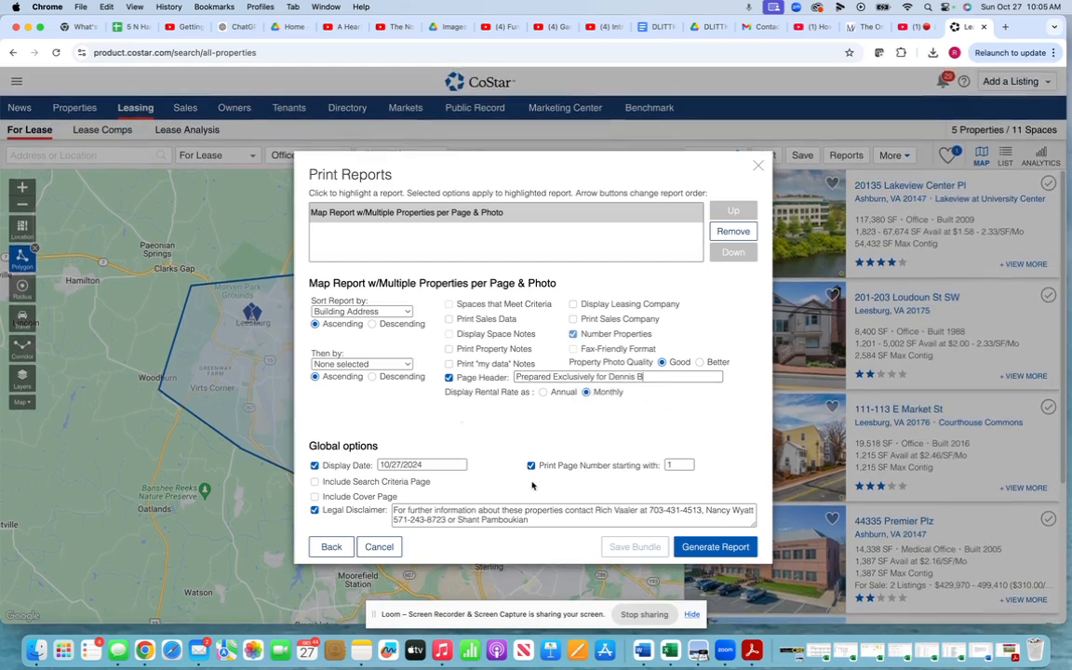
- Include a Search Criteria Page, append a contact phone number to the disclaimer, and generate
click(314, 481)
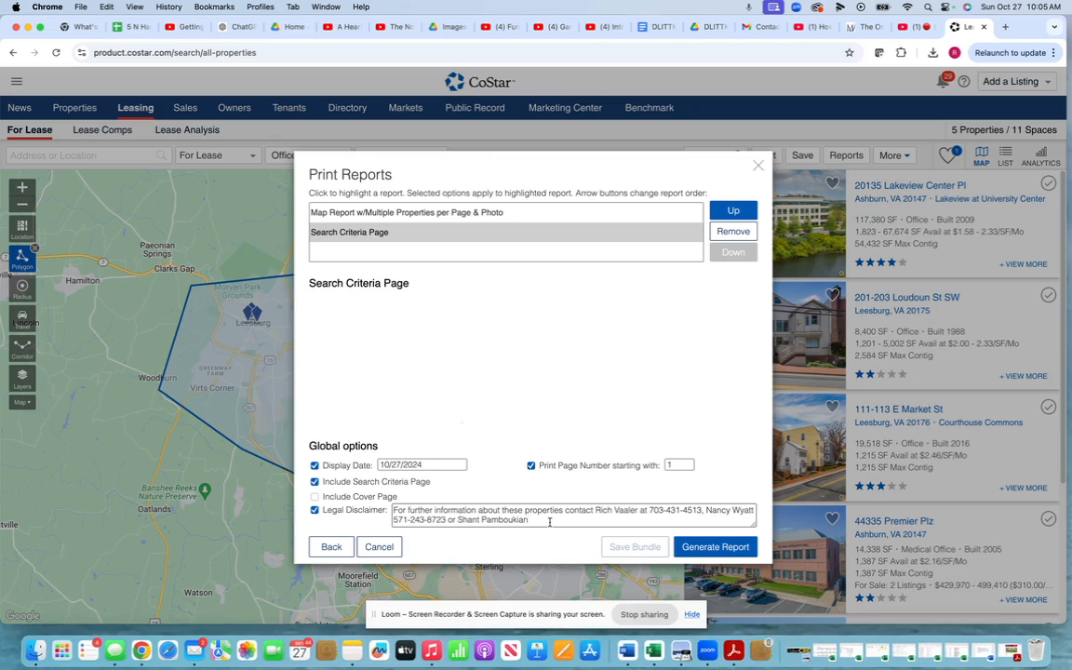
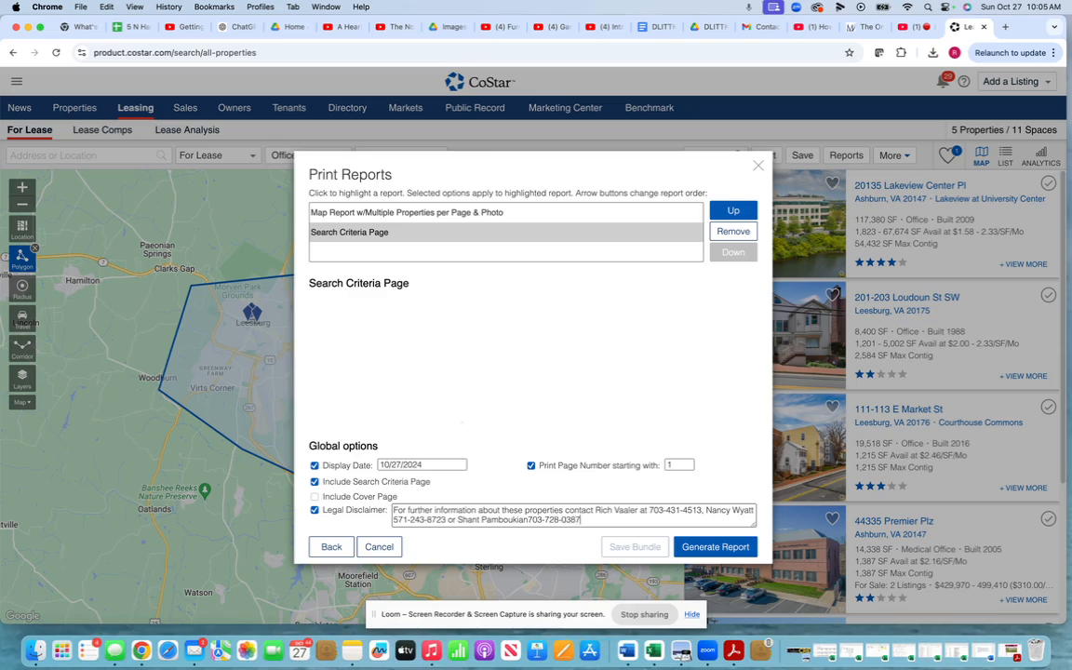
click(716, 547)
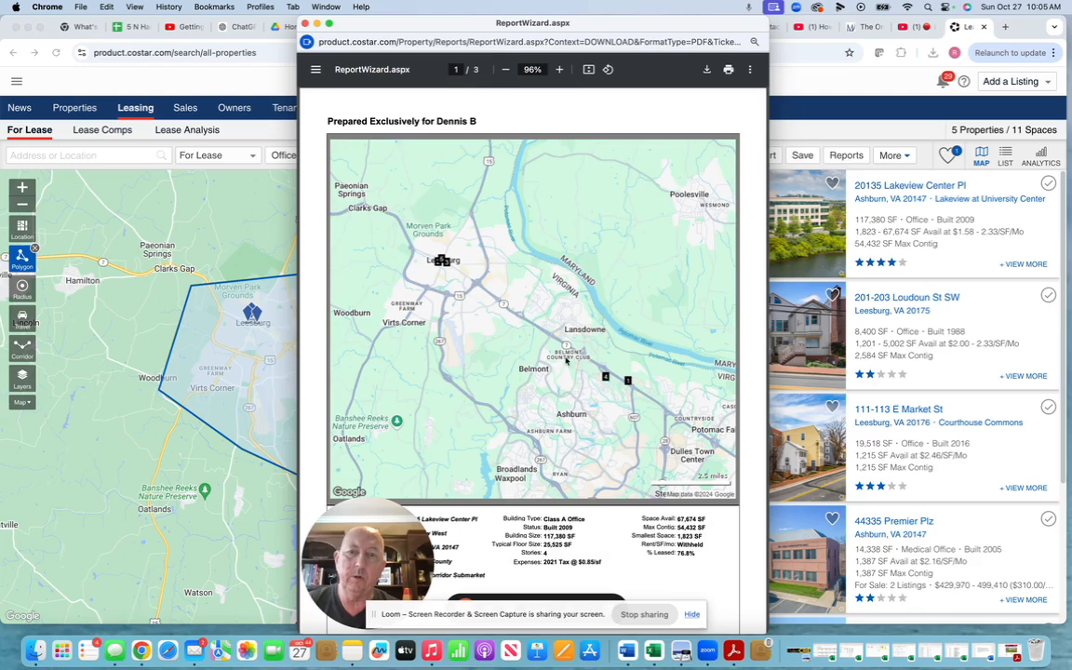
- Scroll through the generated three-page PDF map report to review its pages
scroll(568, 358, down, 5)
scroll(566, 361, up, 2)
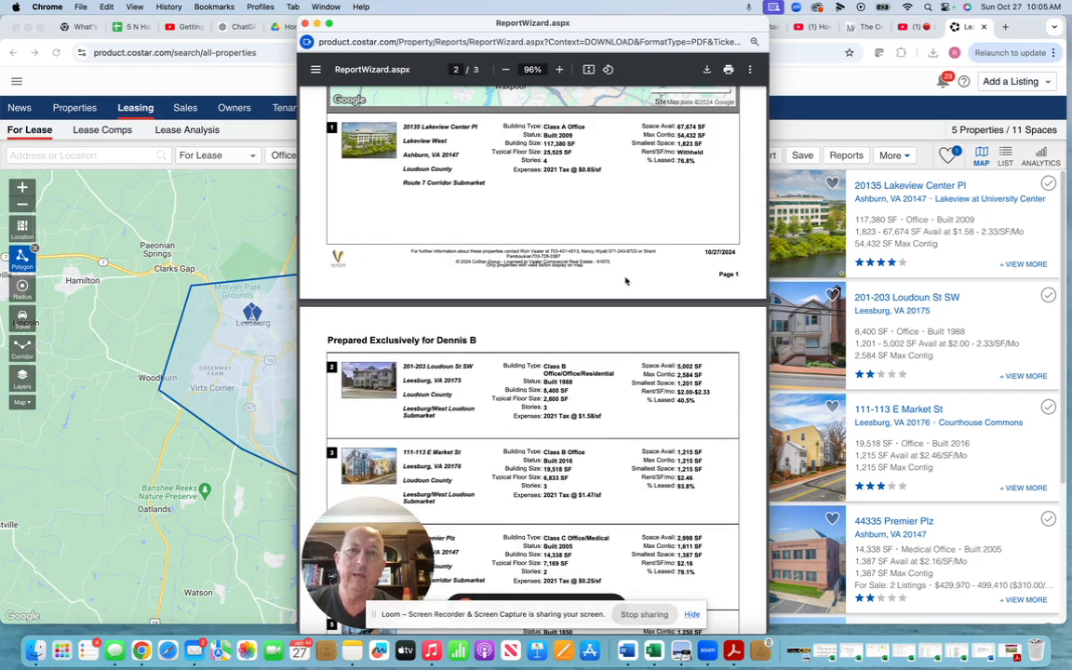
scroll(625, 280, up, 10)
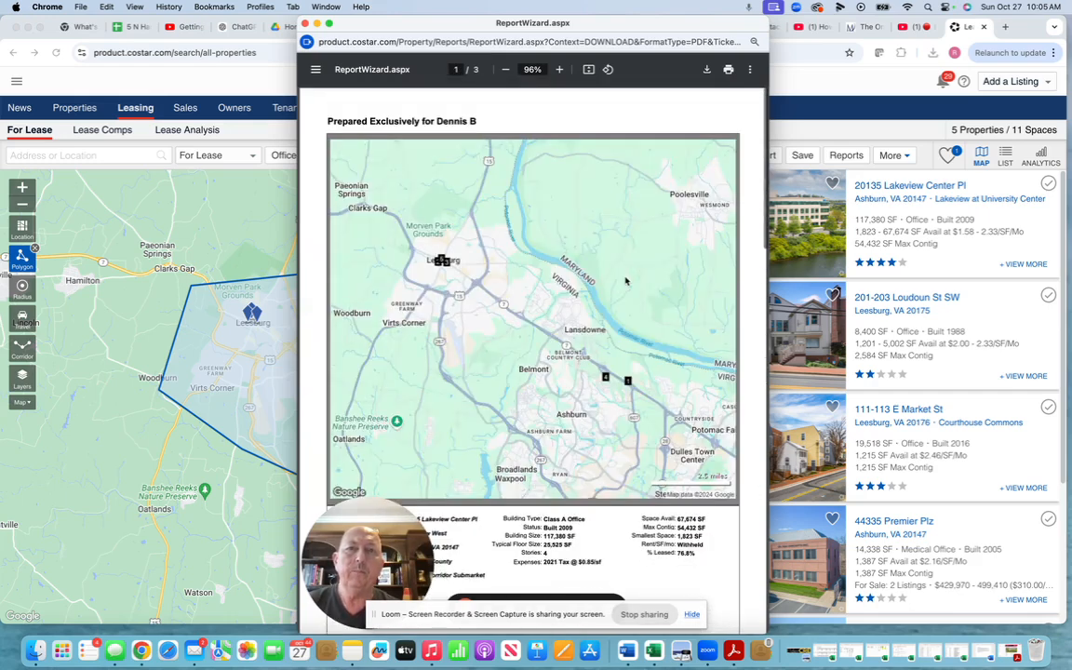
- Save the report PDF, named for the client, into New Vaaler Listings and close it
click(709, 71)
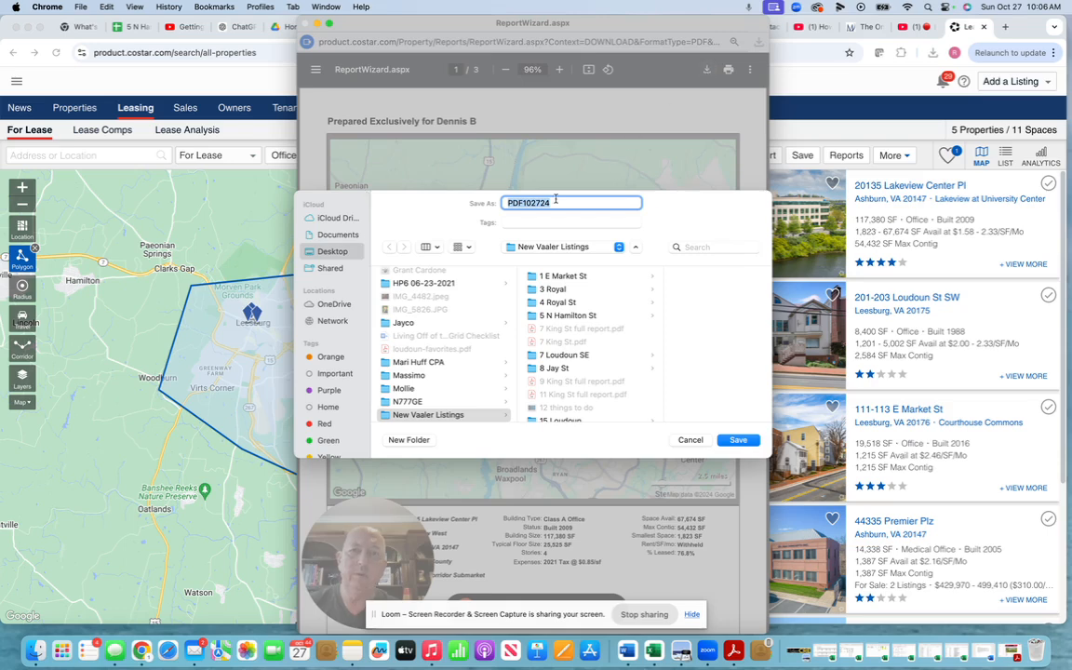
text(Search)
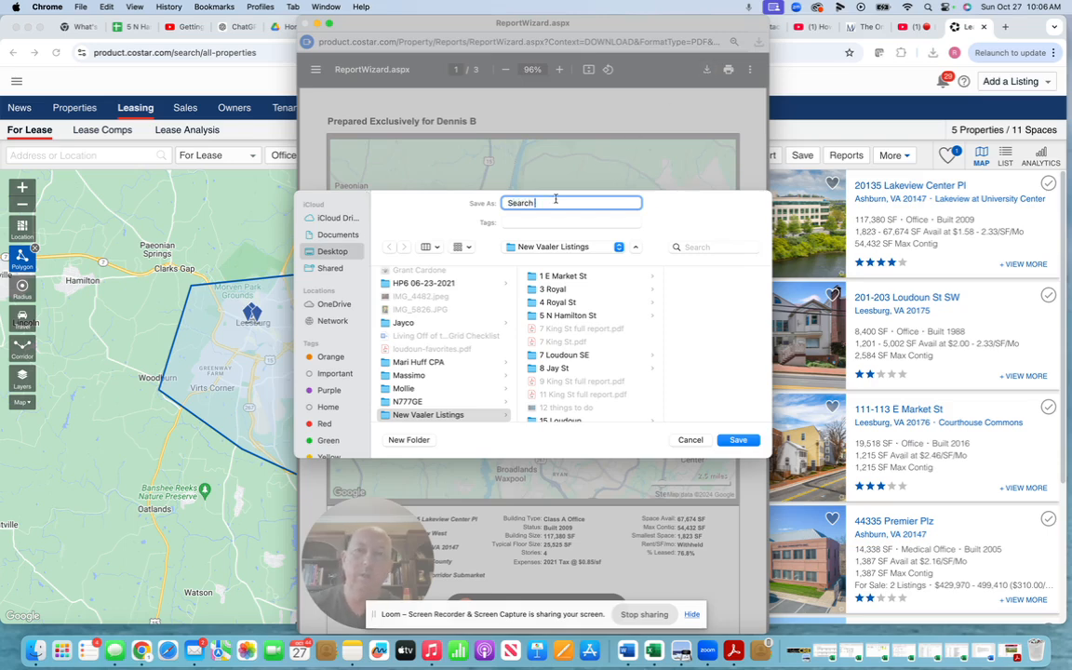
text( For Dennis B)
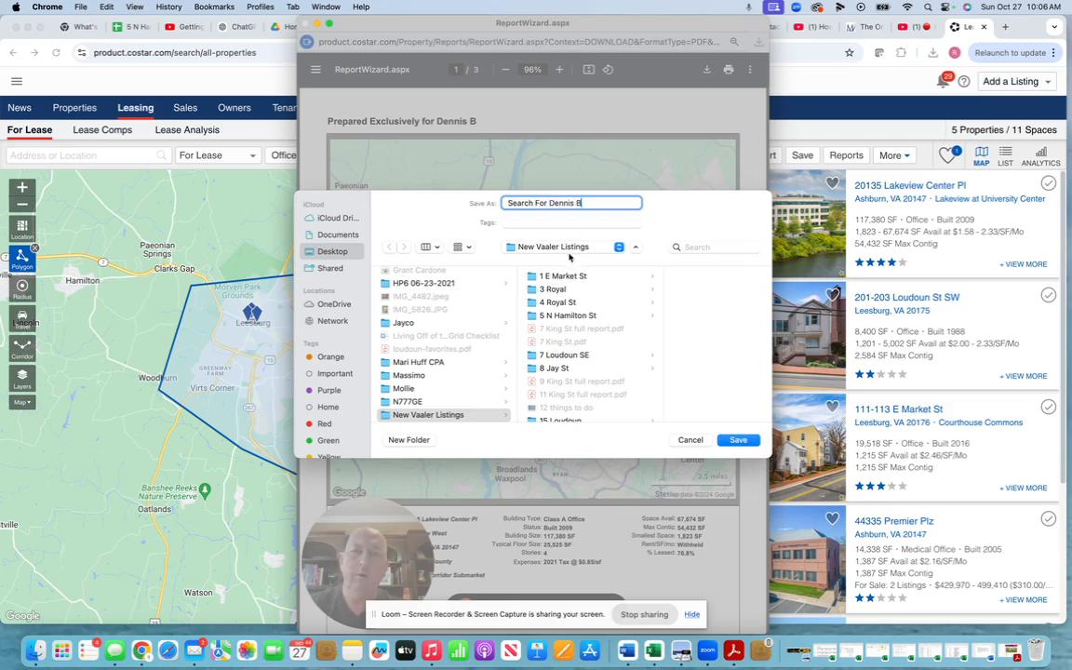
click(738, 440)
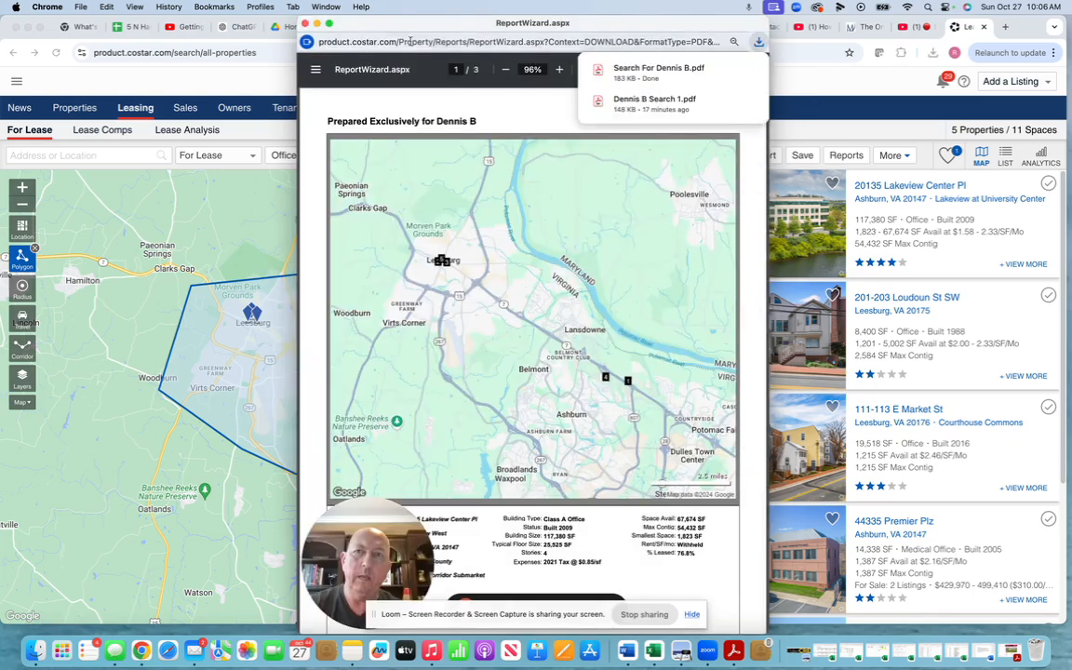
click(306, 24)
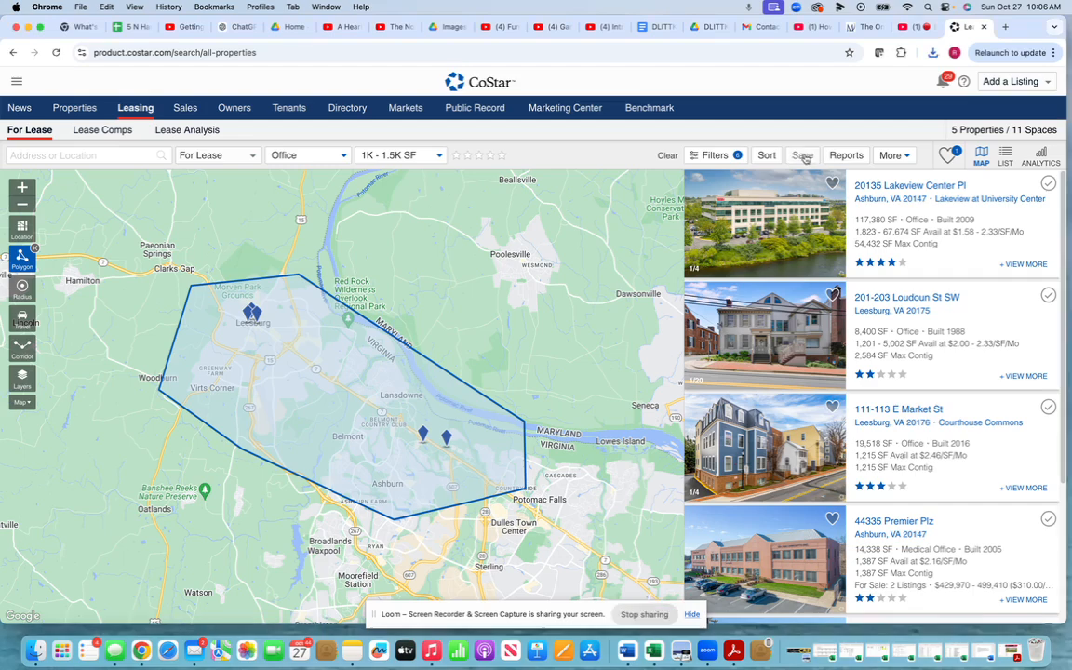
- Save the current search under the client's name and share it with two colleagues
click(804, 157)
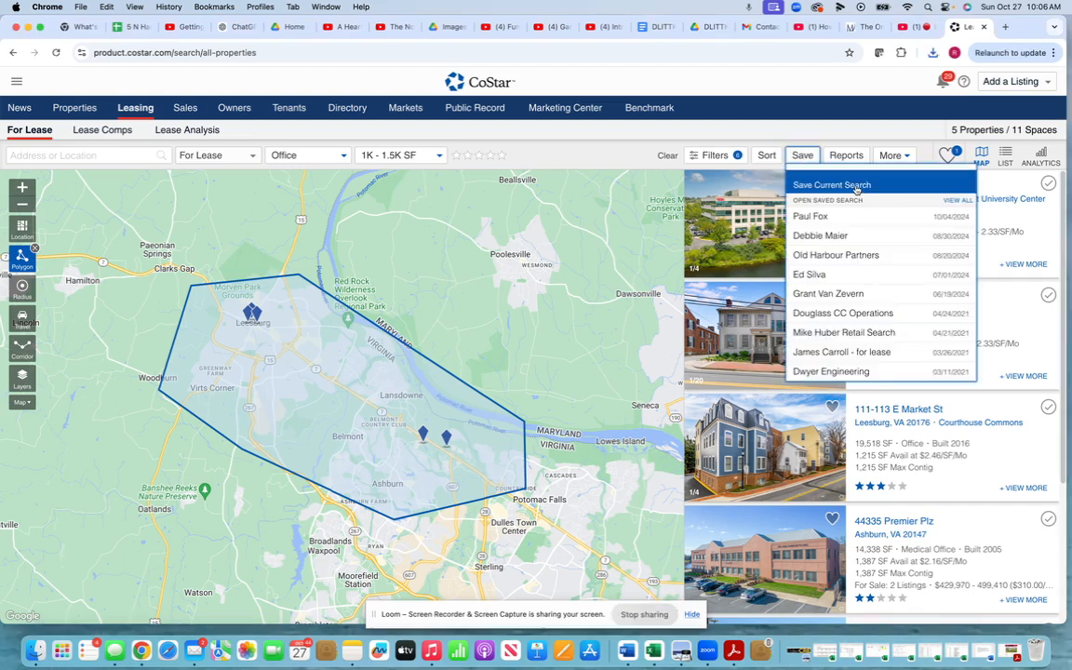
click(857, 189)
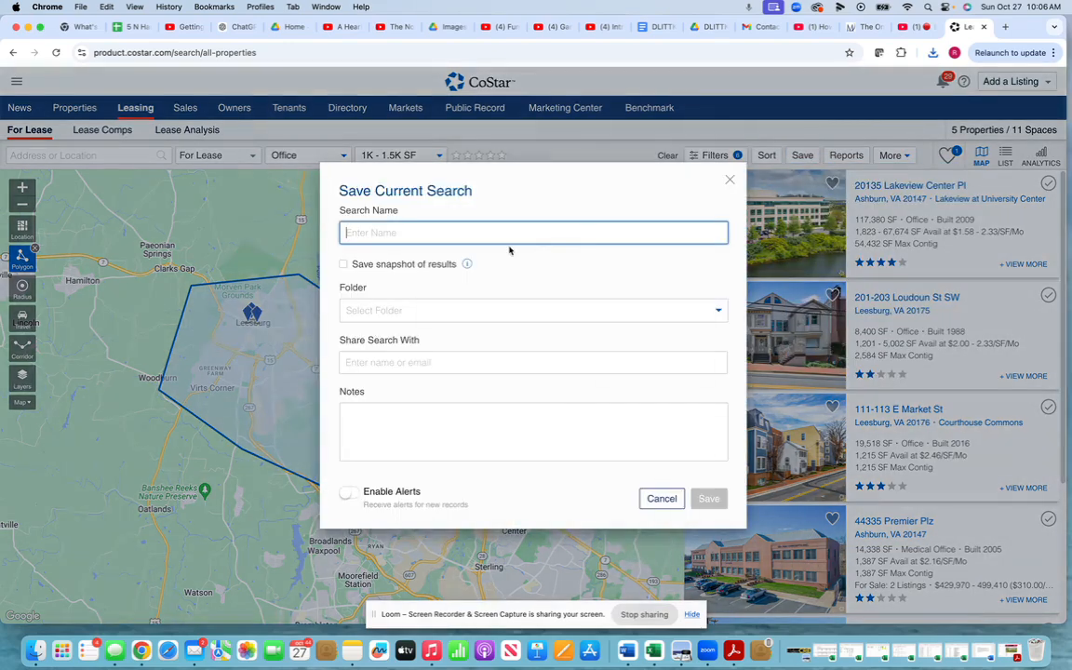
text(Dennis B)
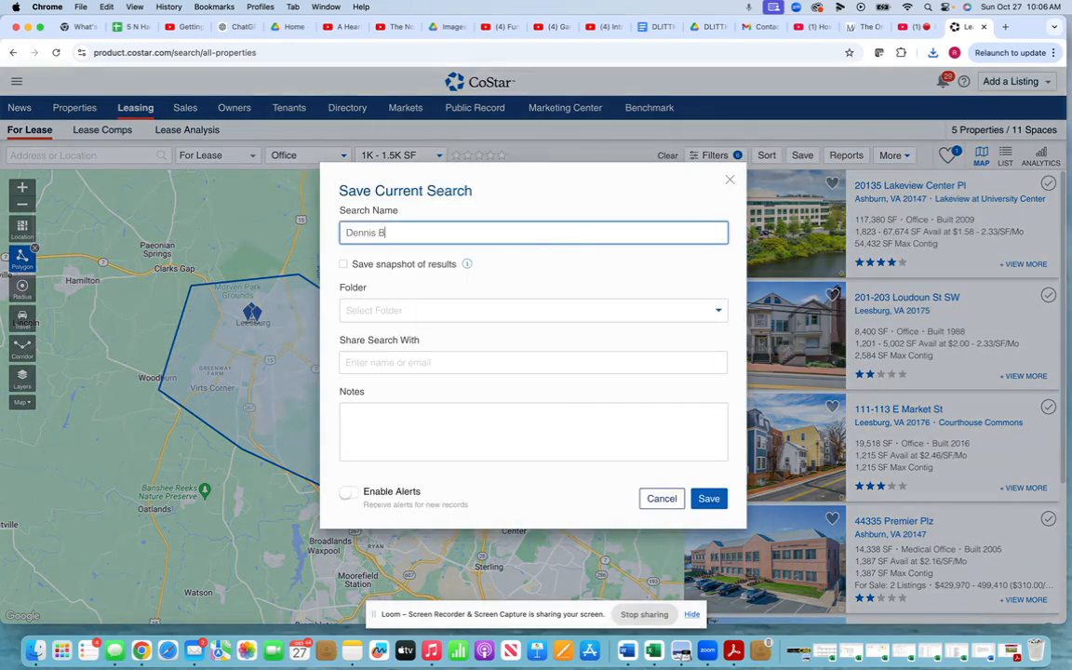
click(469, 364)
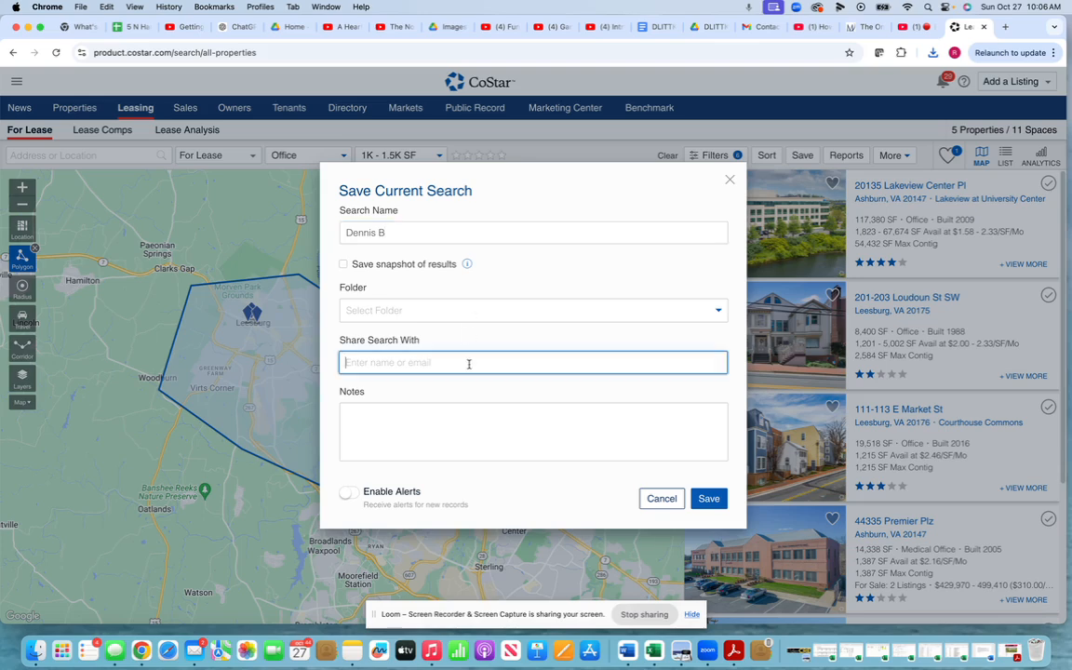
text(nancy)
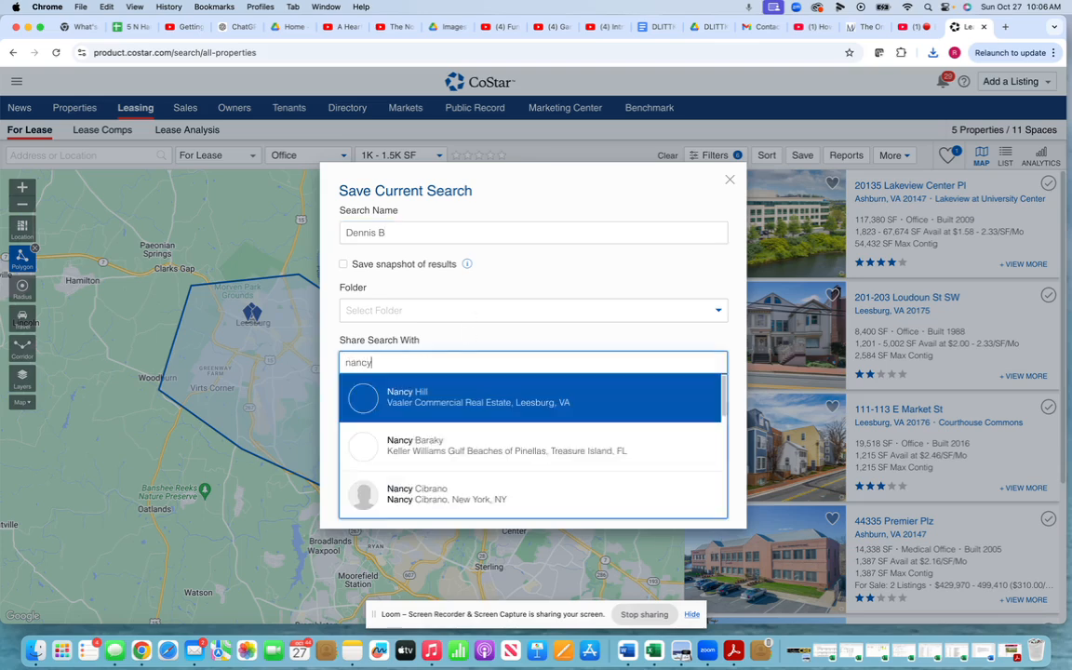
click(469, 400)
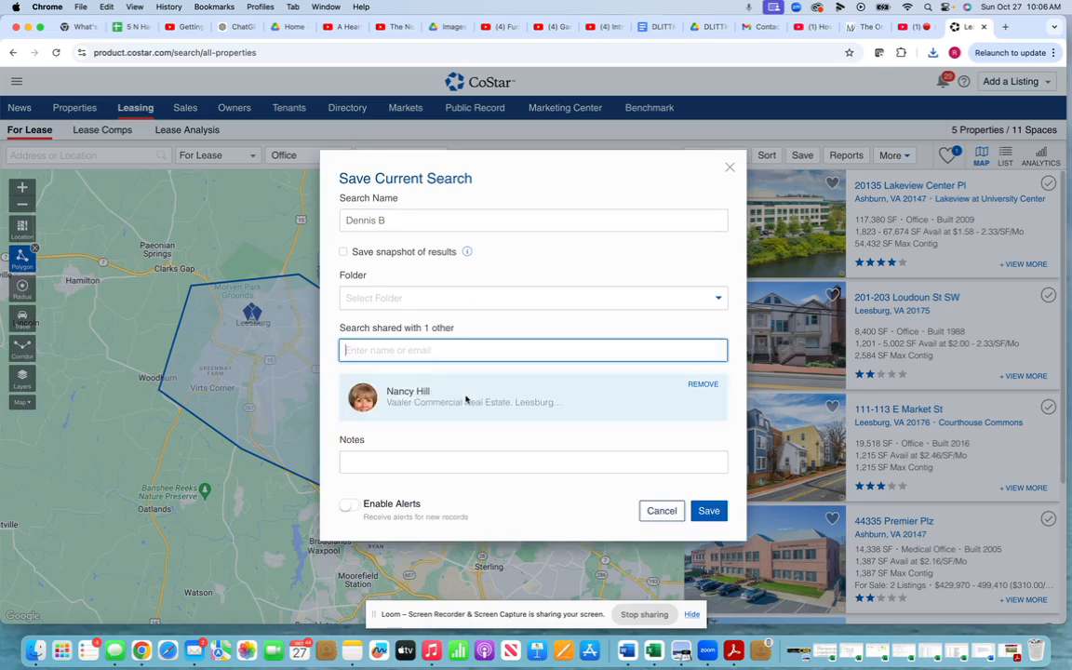
text(shan)
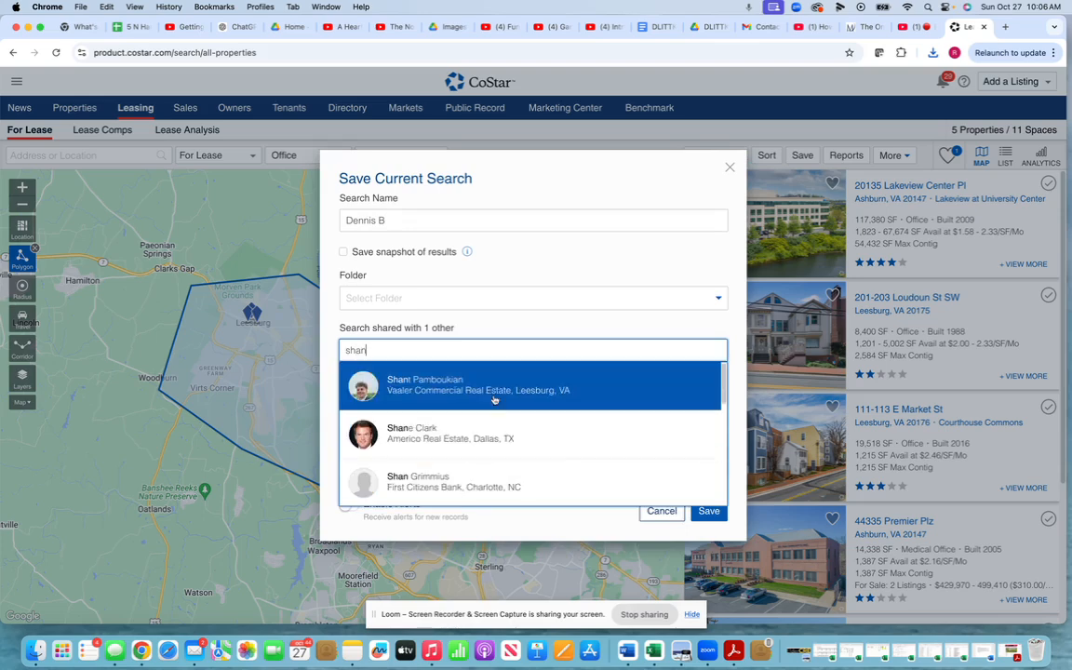
click(487, 385)
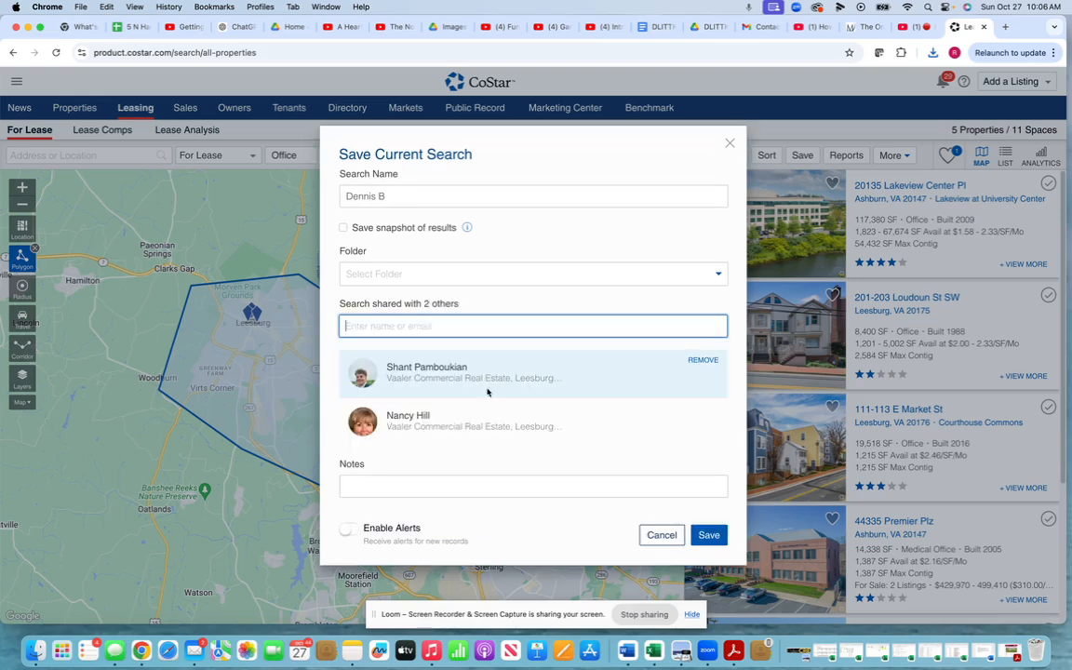
- Enable alerts for new records and save the shared search
click(466, 488)
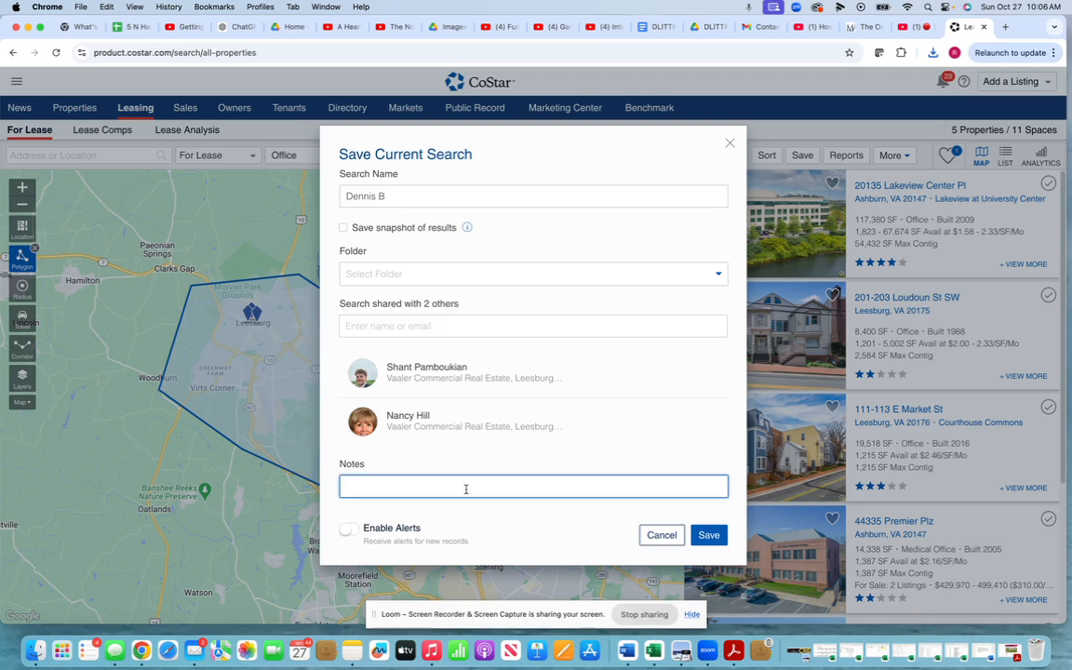
click(352, 529)
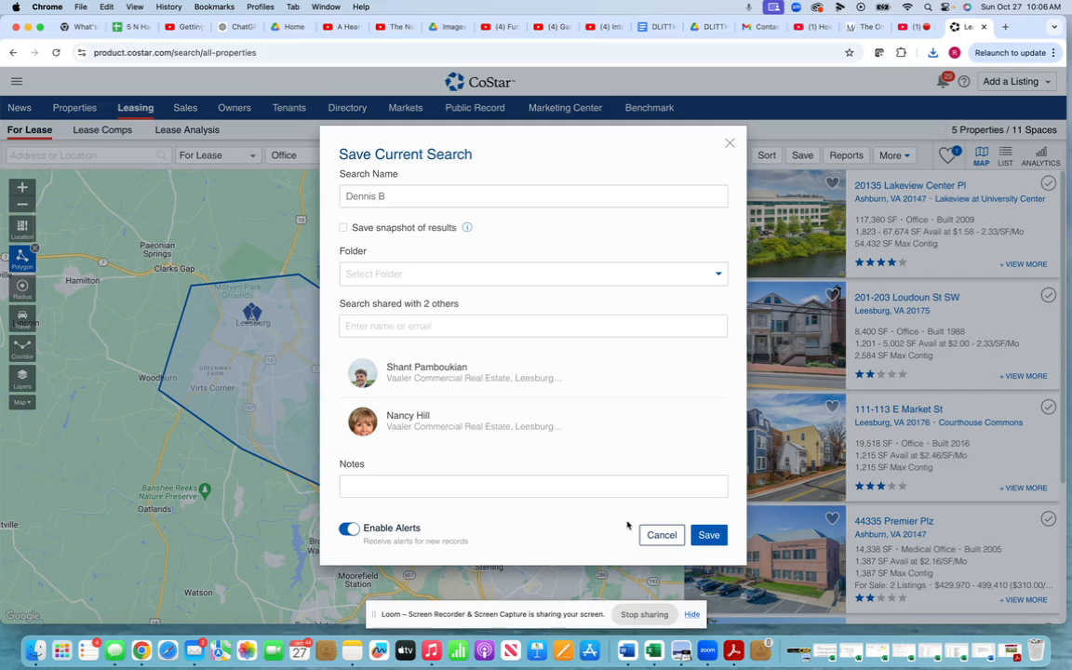
click(710, 536)
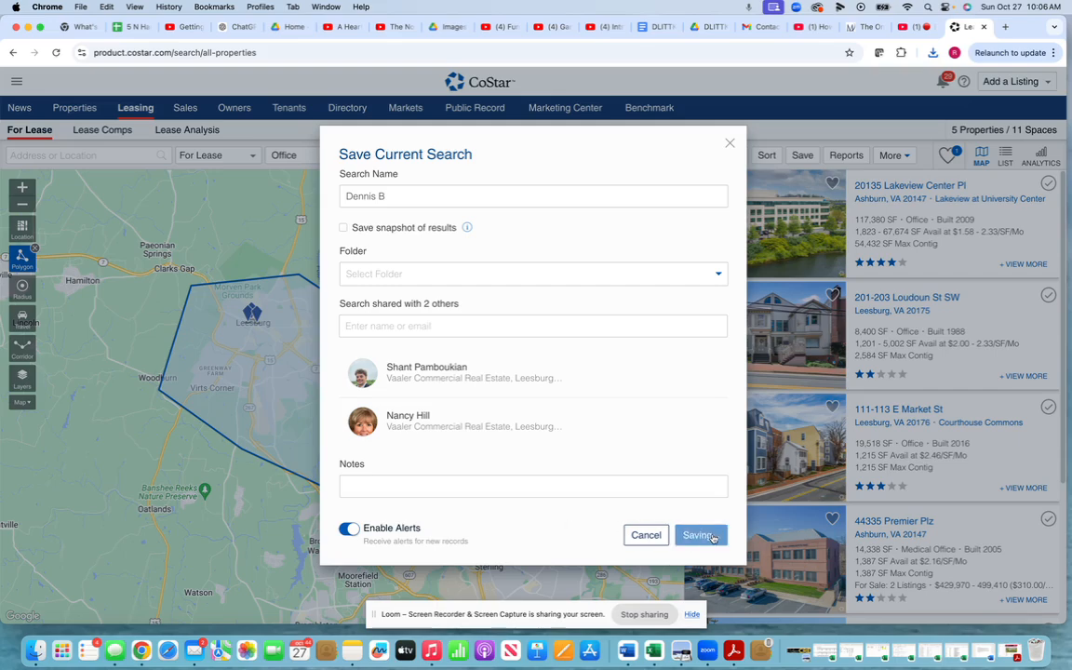